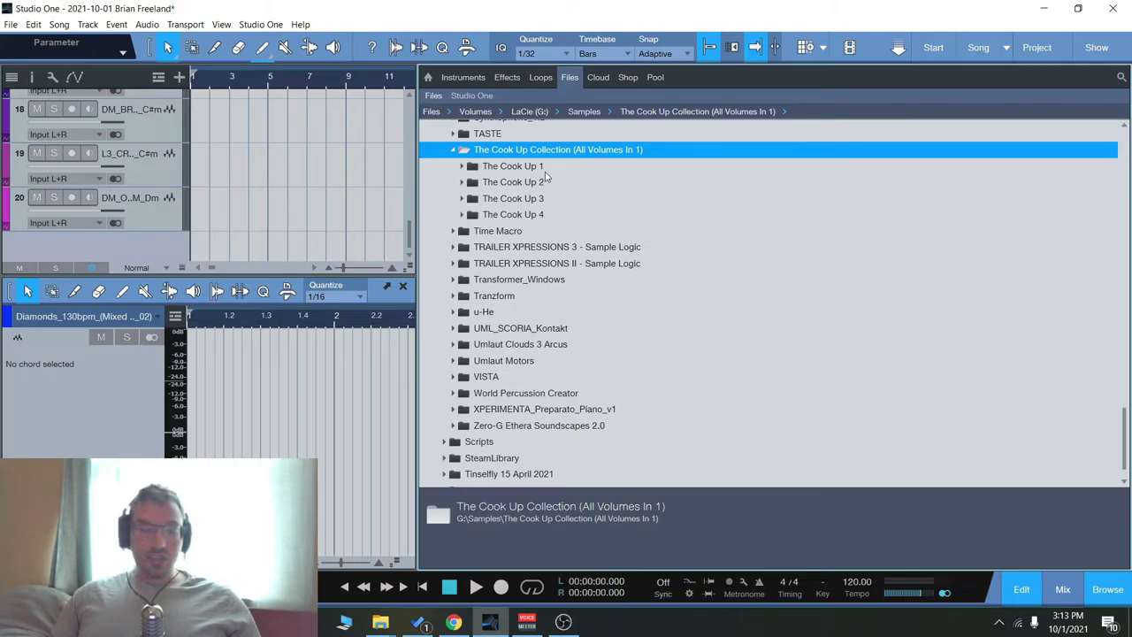
# Step: Expand The Cook Up 1 and its Melodic Samples folder, and look through the sample folders inside
pyautogui.click(462, 167)
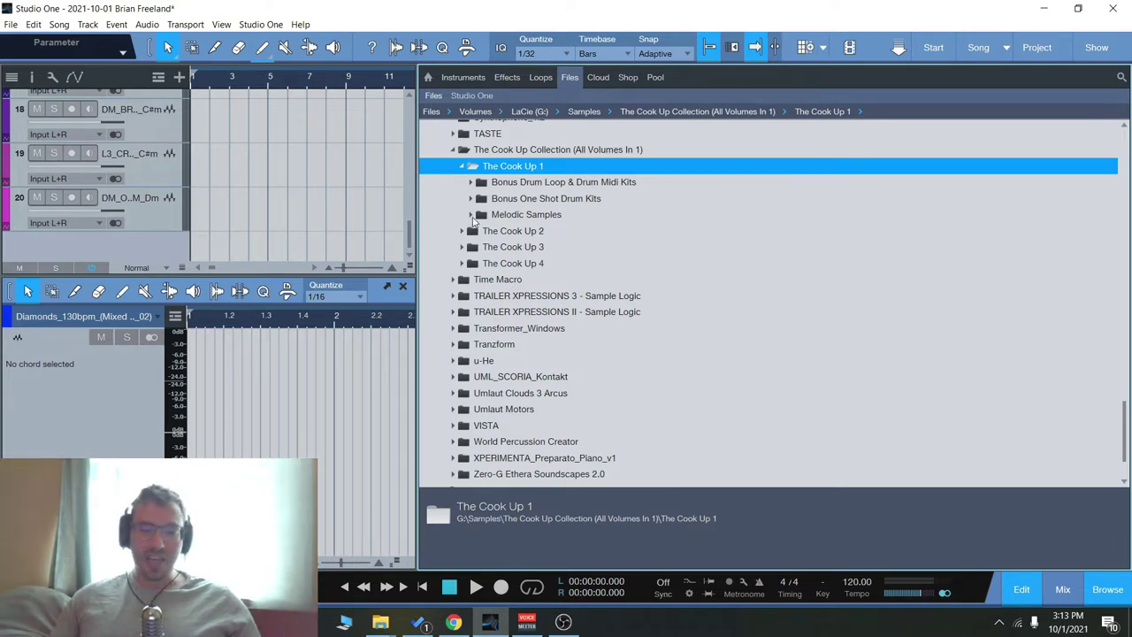
pyautogui.doubleClick(502, 214)
pyautogui.scroll(-5, 672, 254)
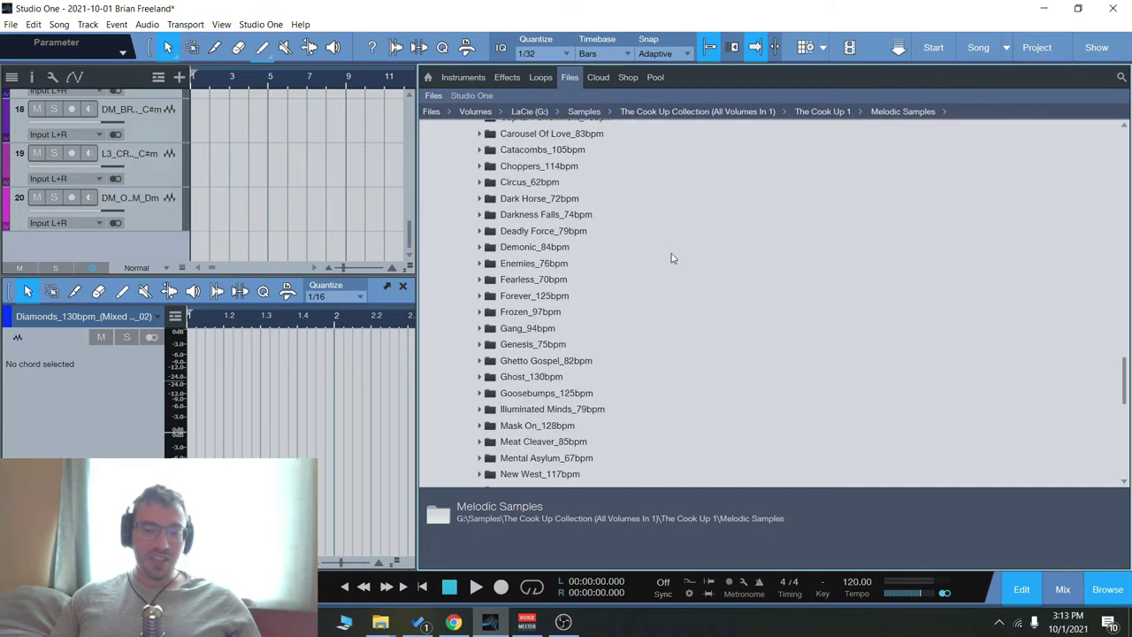
pyautogui.scroll(4, 674, 252)
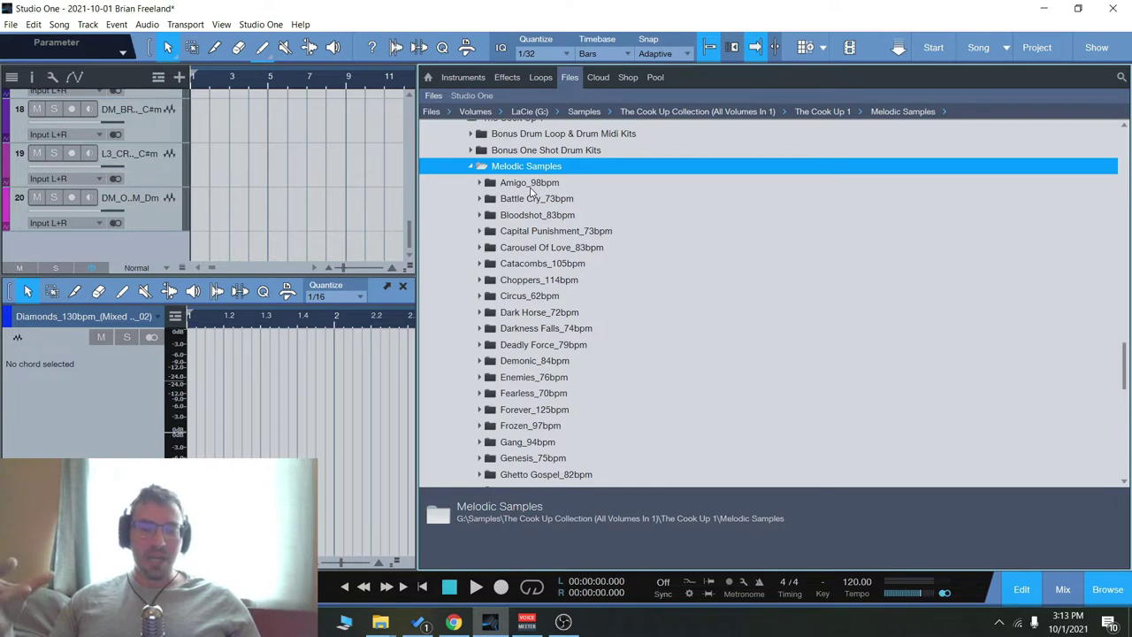
pyautogui.scroll(-3, 533, 194)
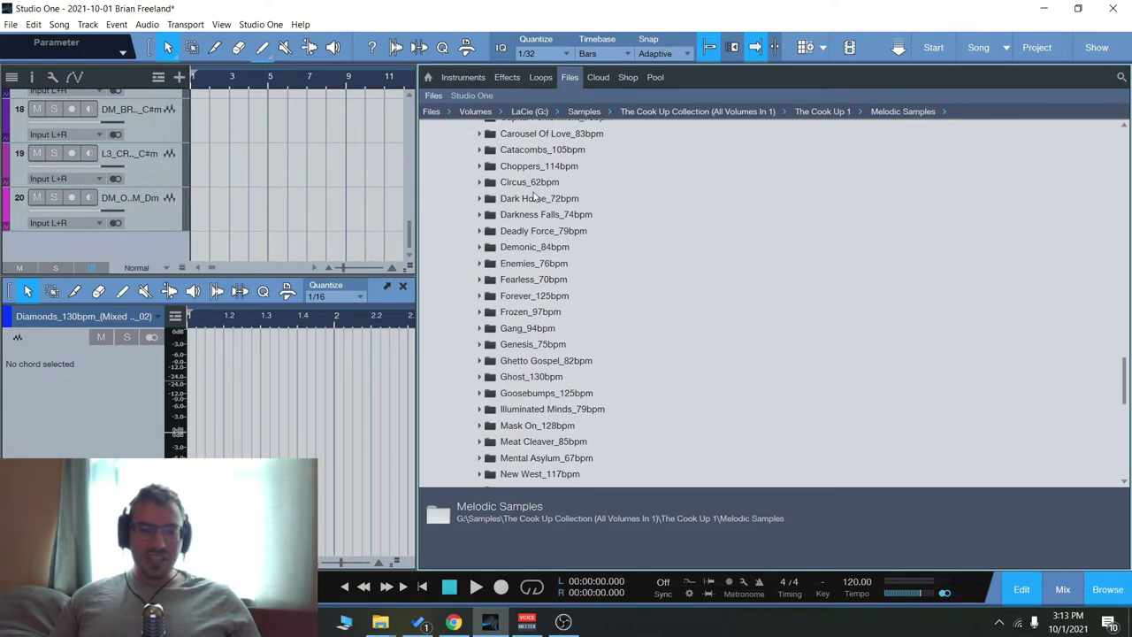
# Step: Open the Dark Horse_72bpm and Forever_125bpm folders to view the loops and stems they contain
pyautogui.doubleClick(537, 198)
pyautogui.scroll(-1, 602, 257)
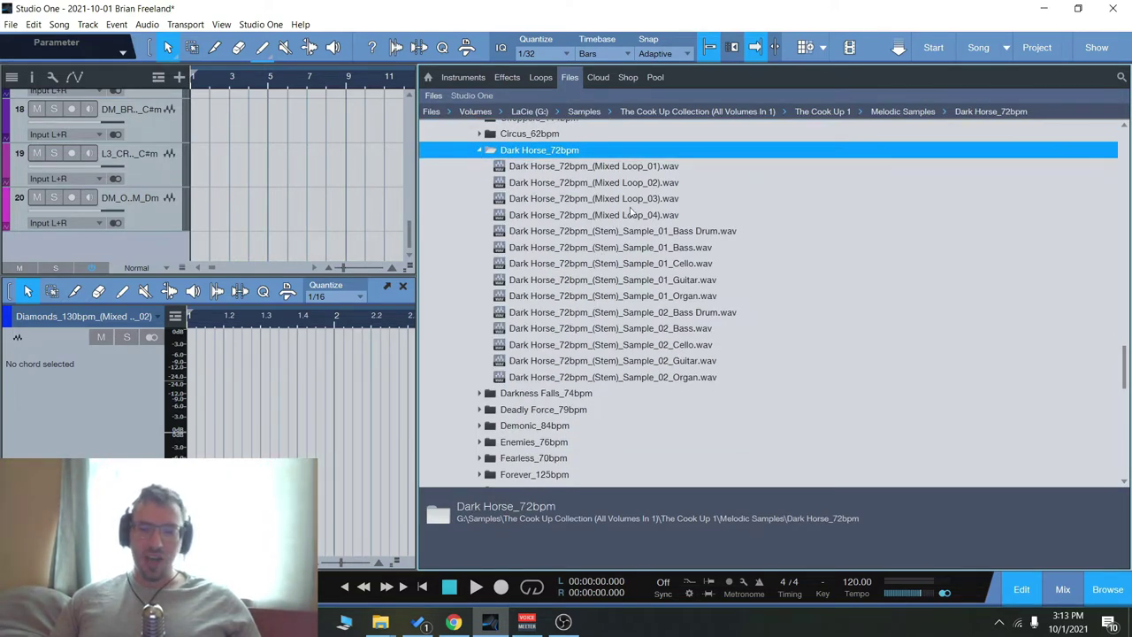
pyautogui.scroll(-4, 606, 401)
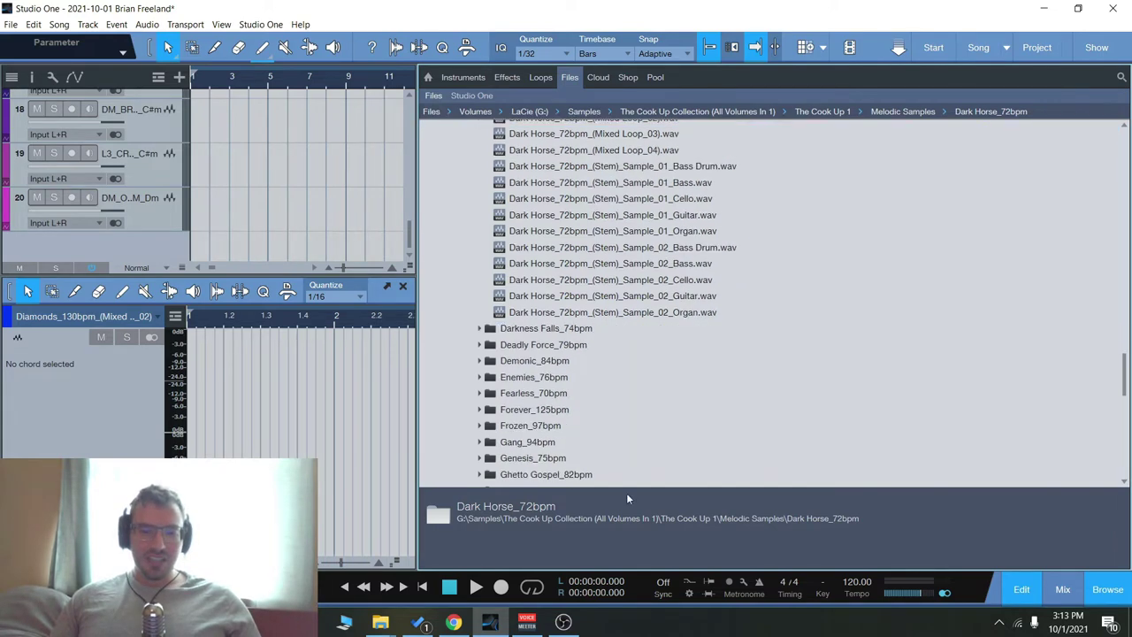
pyautogui.doubleClick(541, 348)
pyautogui.scroll(-3, 675, 344)
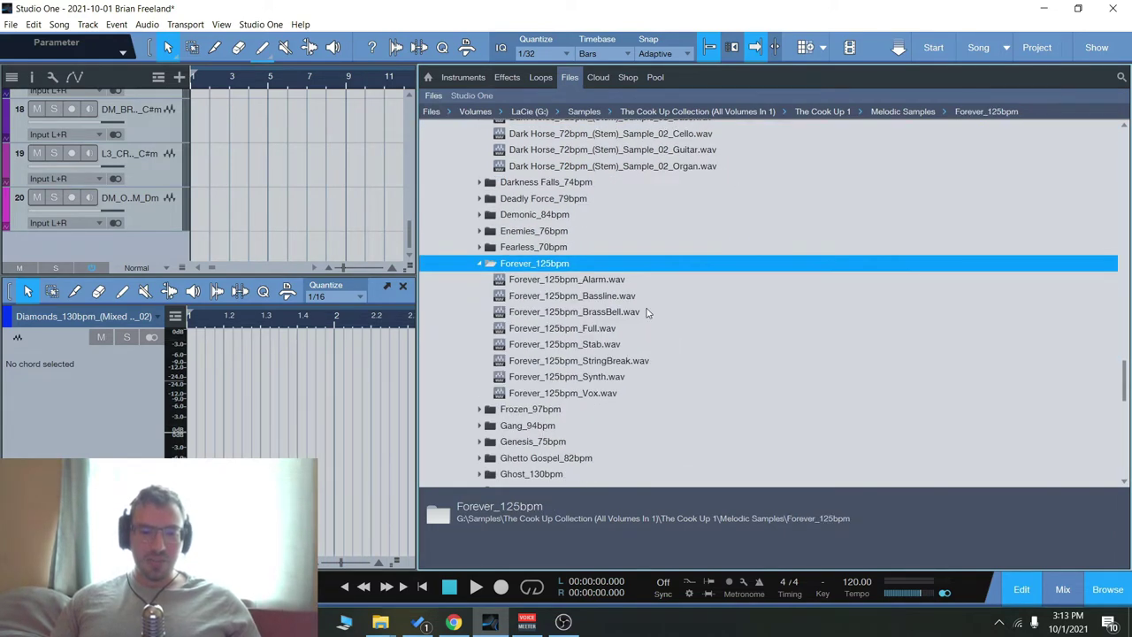
pyautogui.scroll(-1, 571, 216)
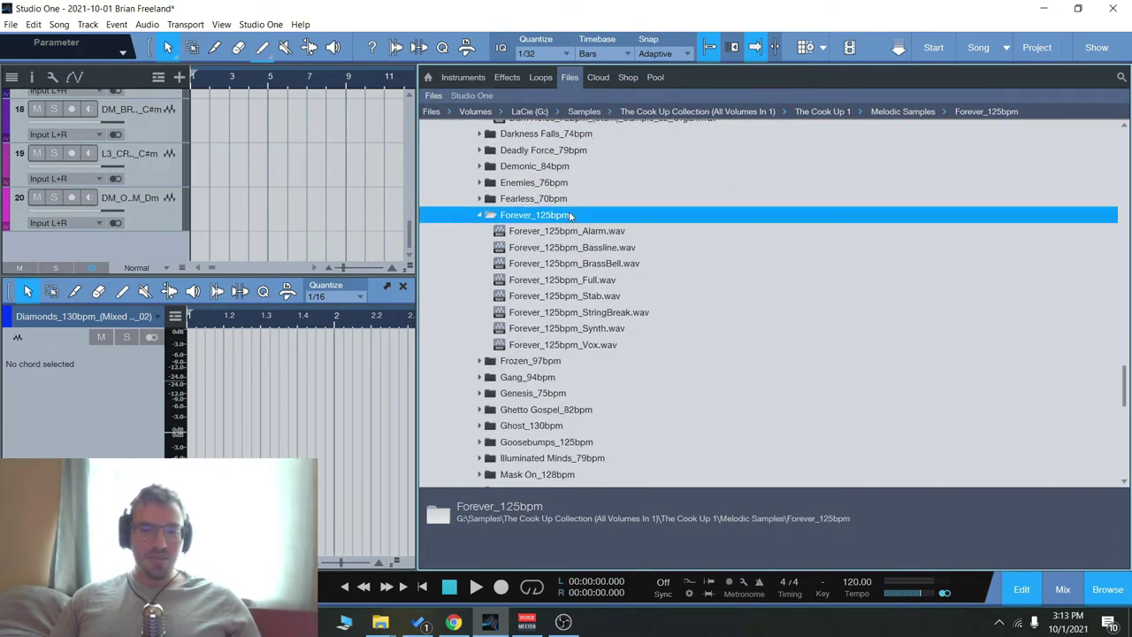
# Step: Preview the Forever_125bpm samples Full and Stab, continuing down the list through Vox
pyautogui.click(558, 281)
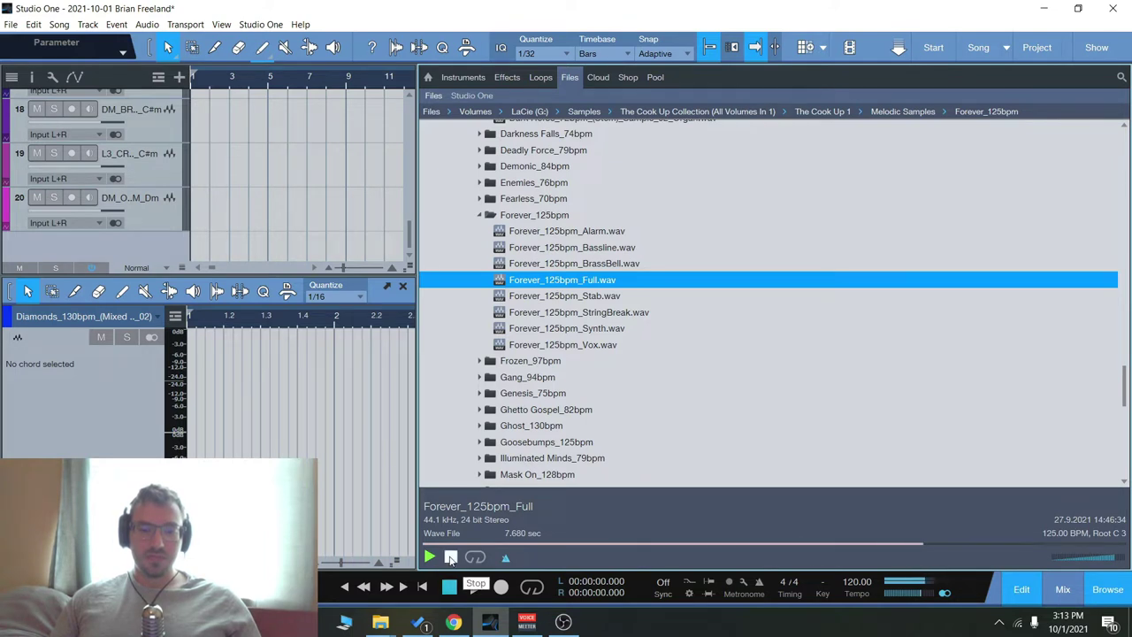
pyautogui.click(451, 558)
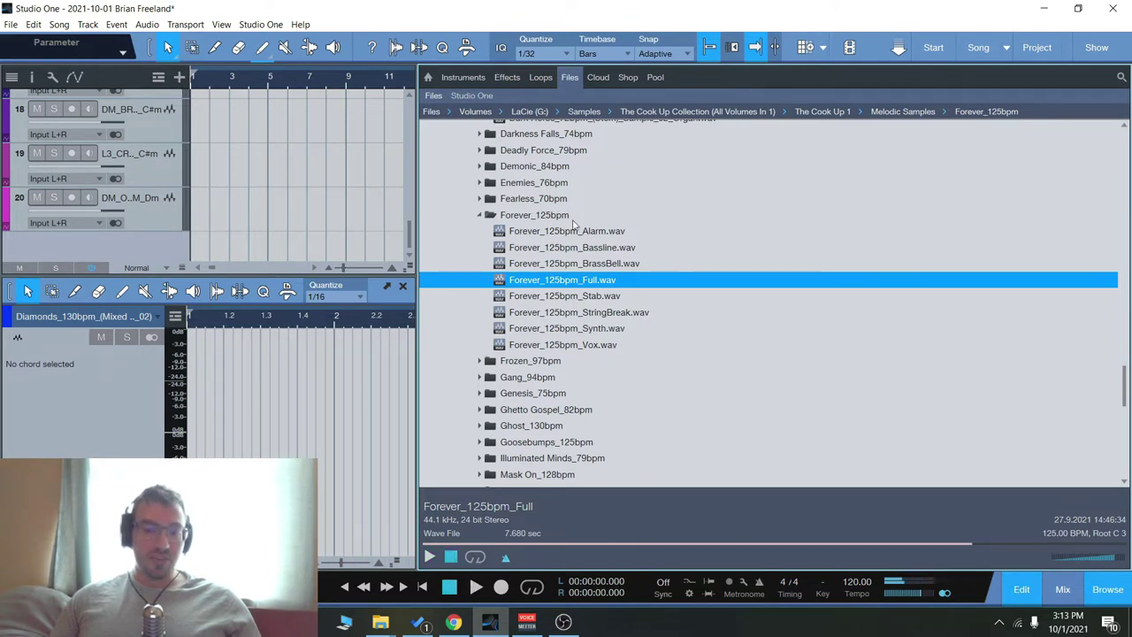
pyautogui.click(560, 297)
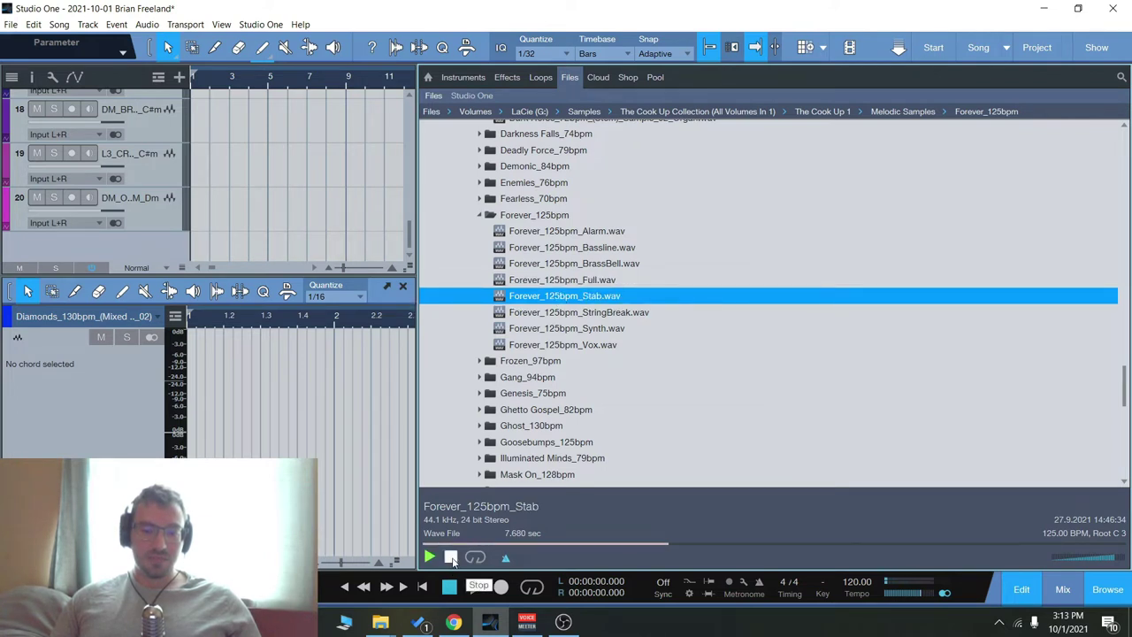
pyautogui.press('Down')
pyautogui.press('Down')
pyautogui.press('Down')
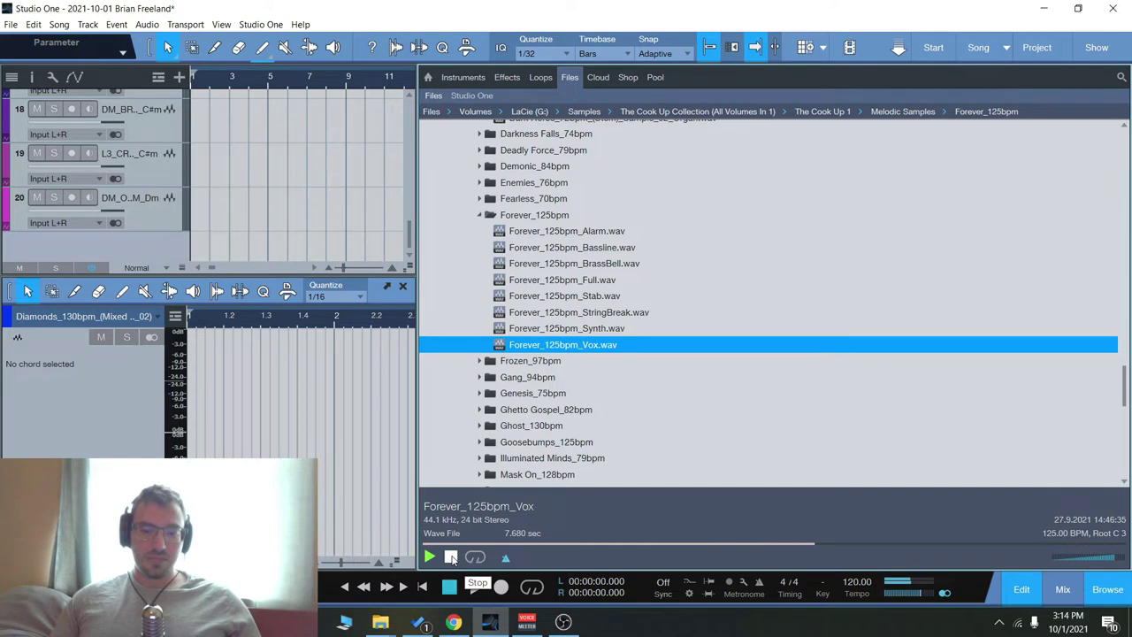
# Step: Open the Ghost_130bpm folder and preview Mixed Loop_01 and Mixed Loop_02
pyautogui.click(607, 426)
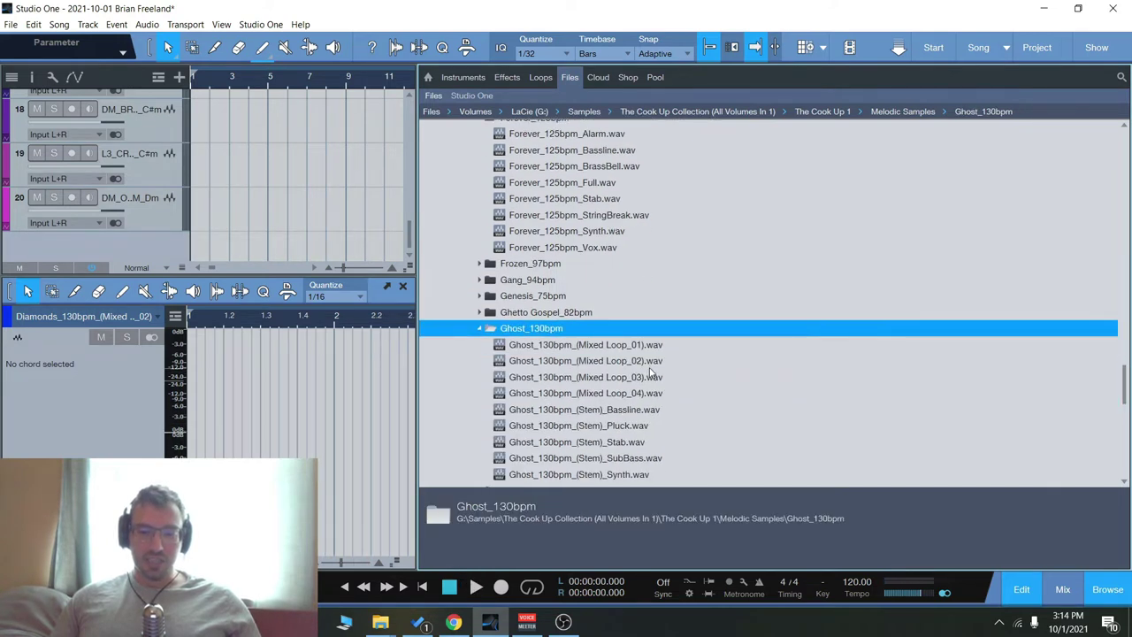
pyautogui.click(611, 263)
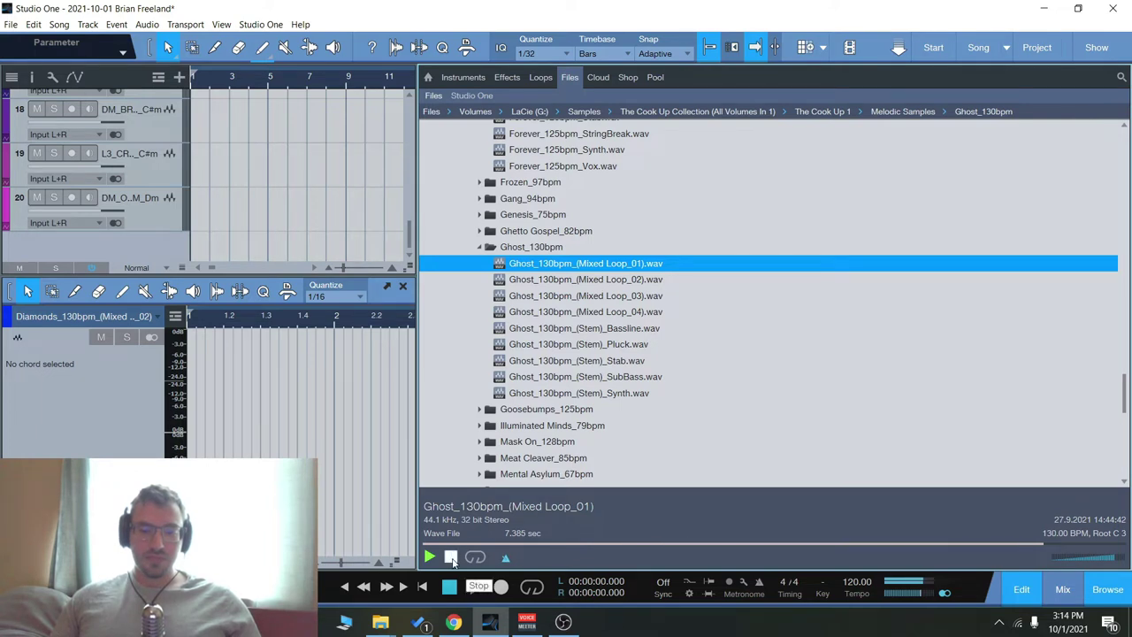
pyautogui.click(602, 280)
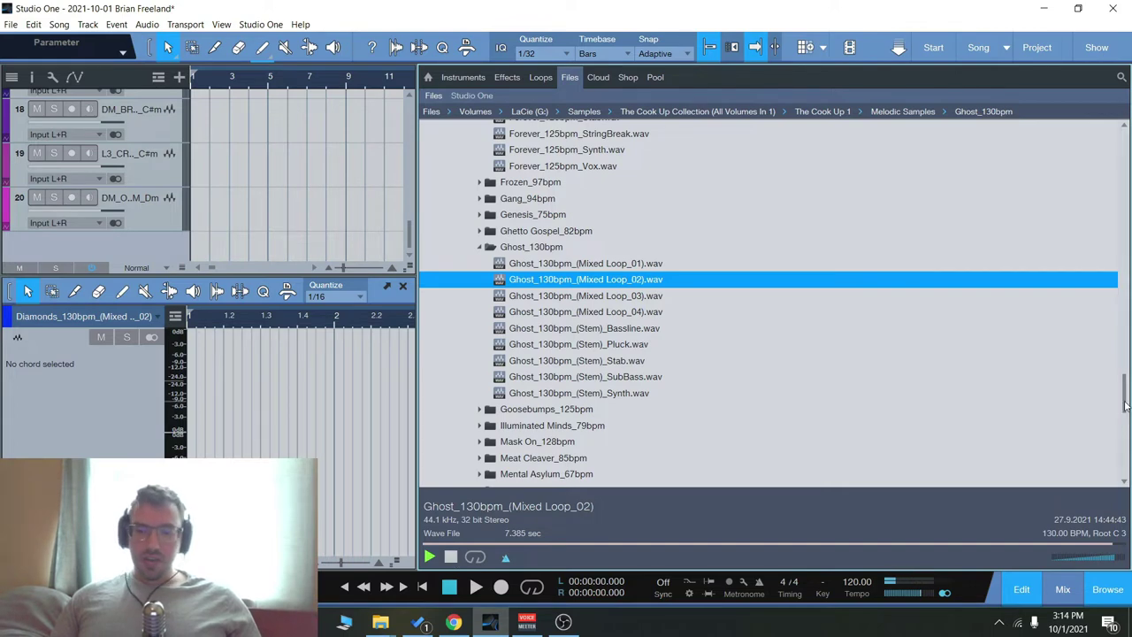
# Step: Collapse the Ghost_130bpm, Forever_125bpm and Dark Horse_72bpm folders within Melodic Samples
pyautogui.scroll(3, 874, 379)
pyautogui.click(480, 395)
pyautogui.scroll(-3, 722, 298)
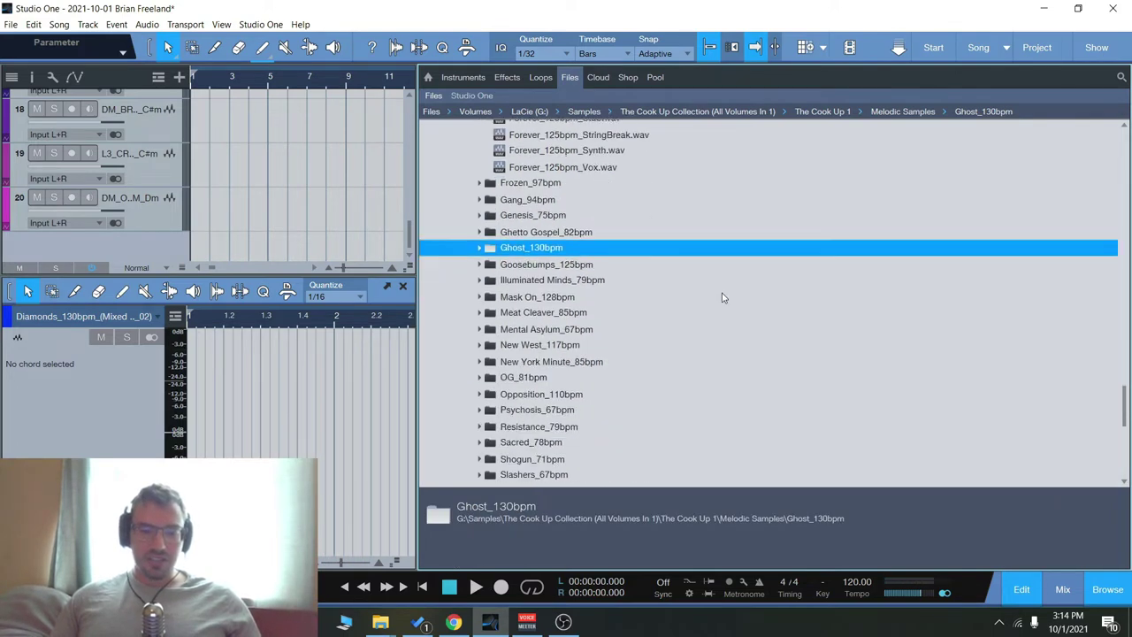
pyautogui.scroll(-5, 717, 298)
pyautogui.scroll(6, 707, 303)
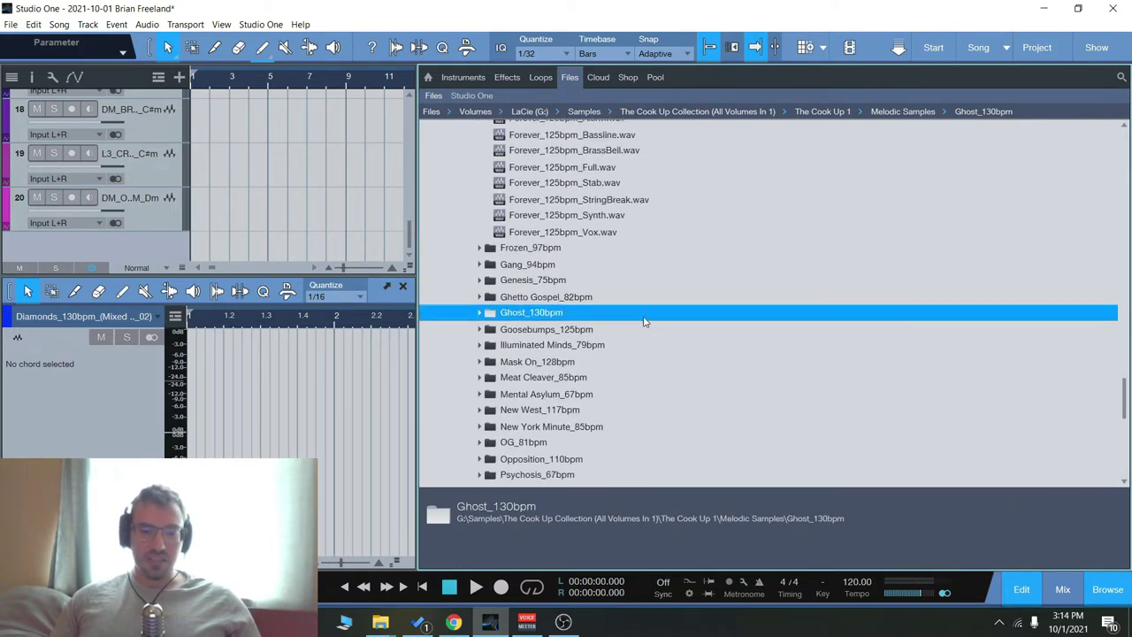
pyautogui.scroll(4, 644, 322)
pyautogui.click(477, 298)
pyautogui.scroll(1, 528, 305)
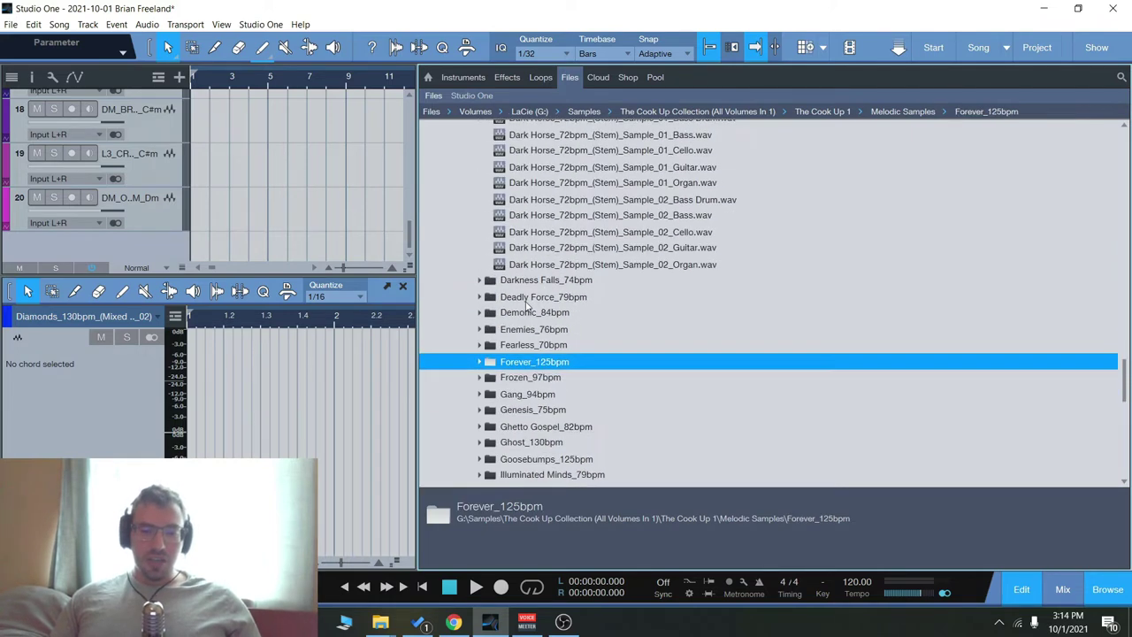
pyautogui.scroll(4, 529, 305)
pyautogui.click(479, 233)
pyautogui.scroll(2, 539, 326)
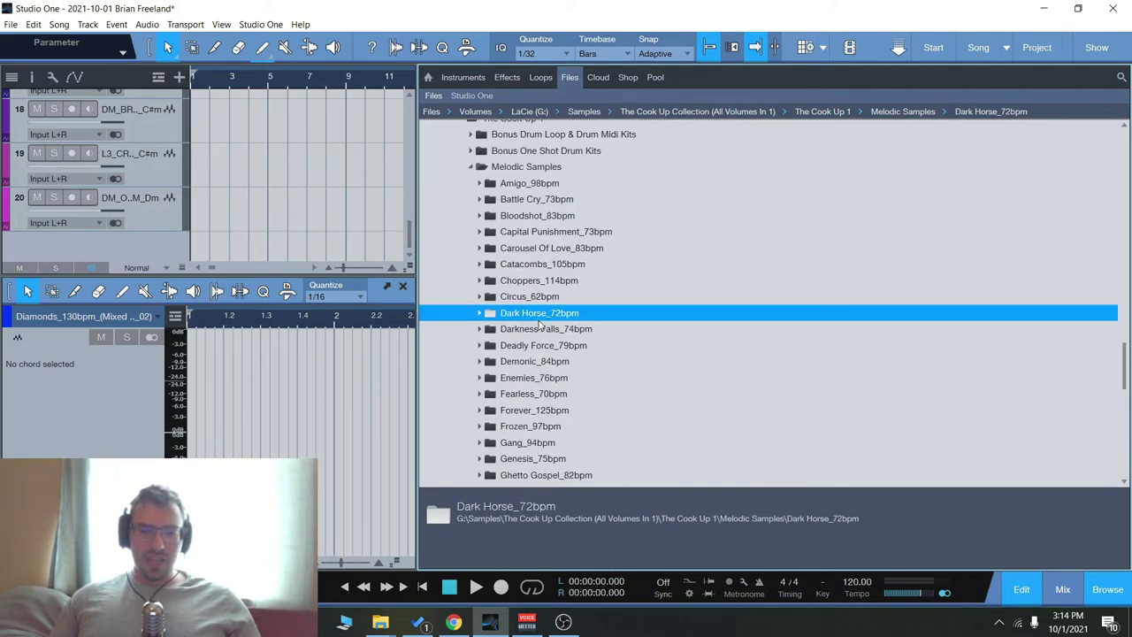
pyautogui.scroll(2, 540, 326)
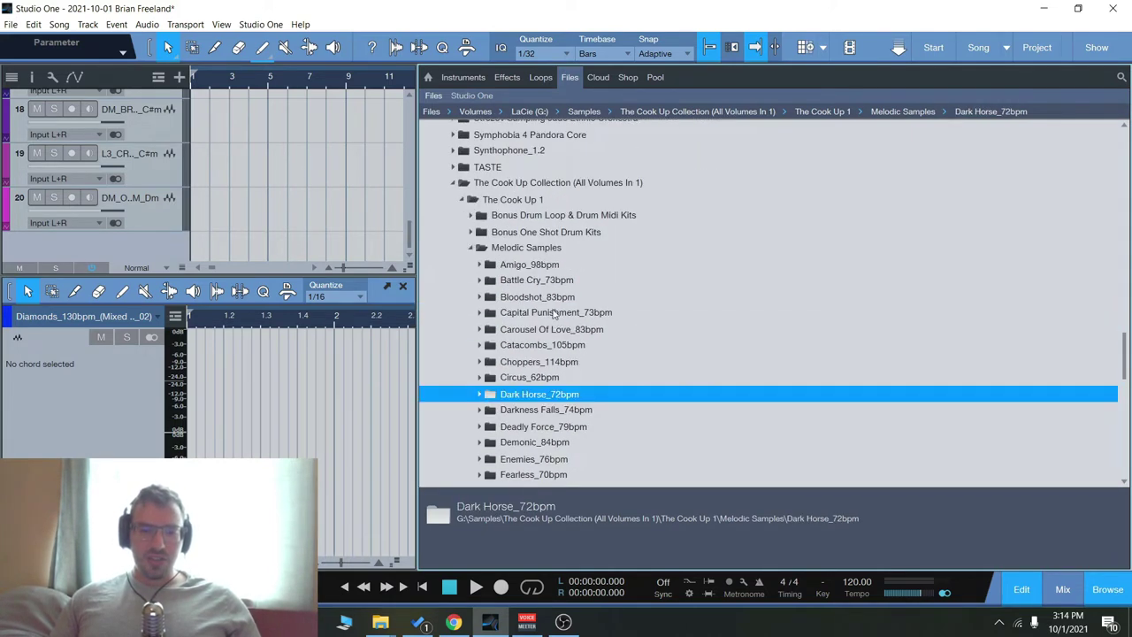
# Step: Collapse Melodic Samples and The Cook Up 1, and expand The Cook Up 2 folder
pyautogui.click(471, 249)
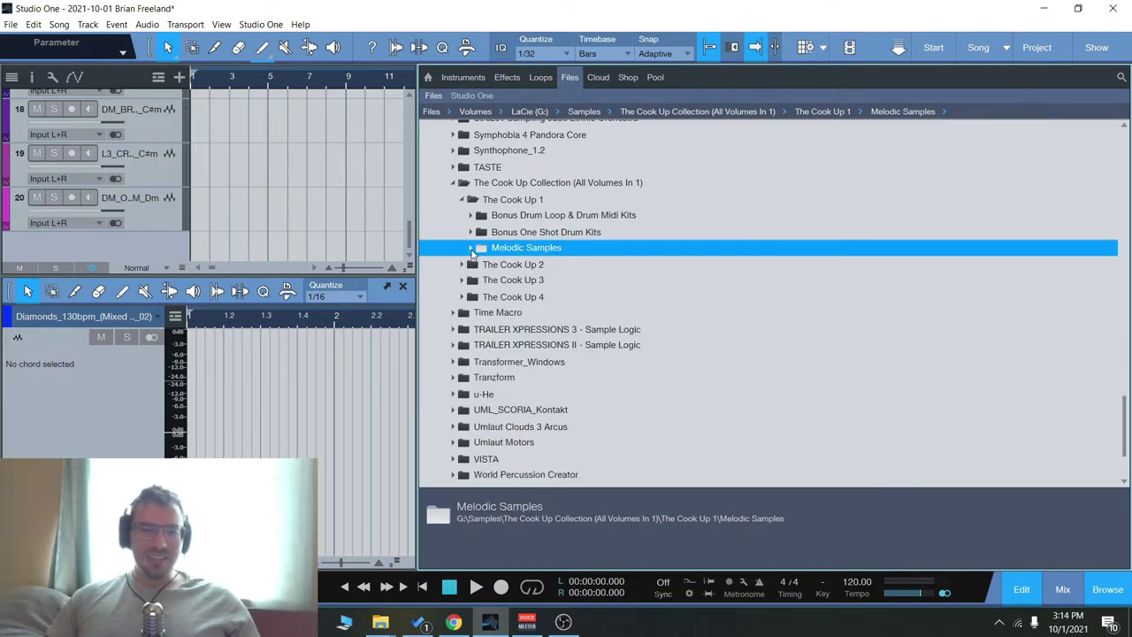
pyautogui.click(462, 200)
pyautogui.click(463, 216)
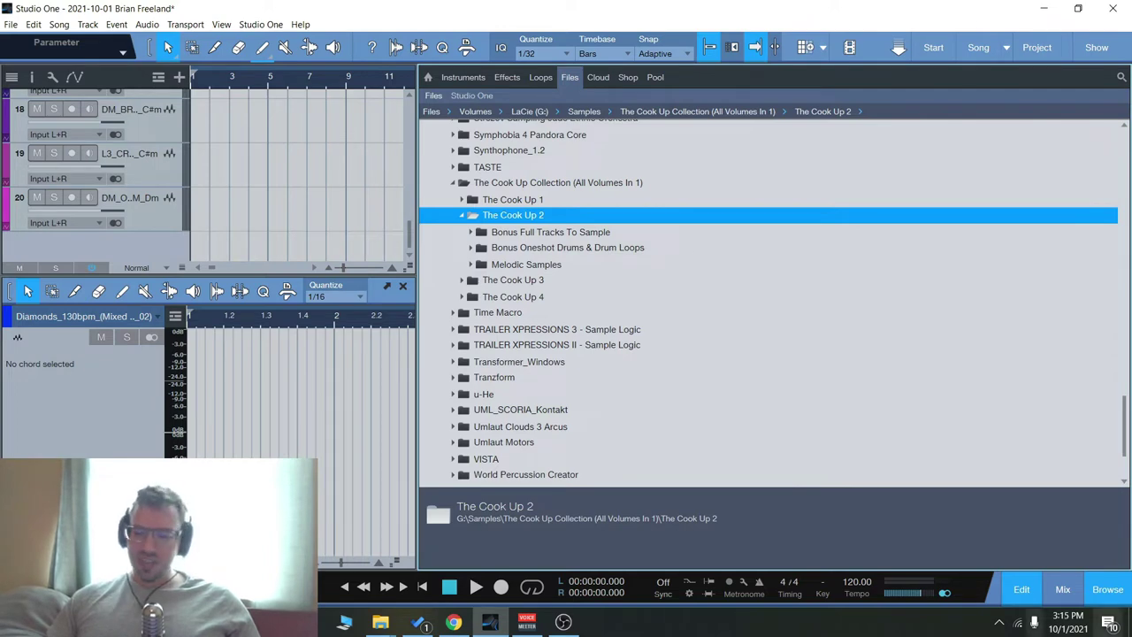
# Step: Hide the file browser and open the Impact XT instrument of track 13, moving its window clear of the track list
pyautogui.click(1106, 589)
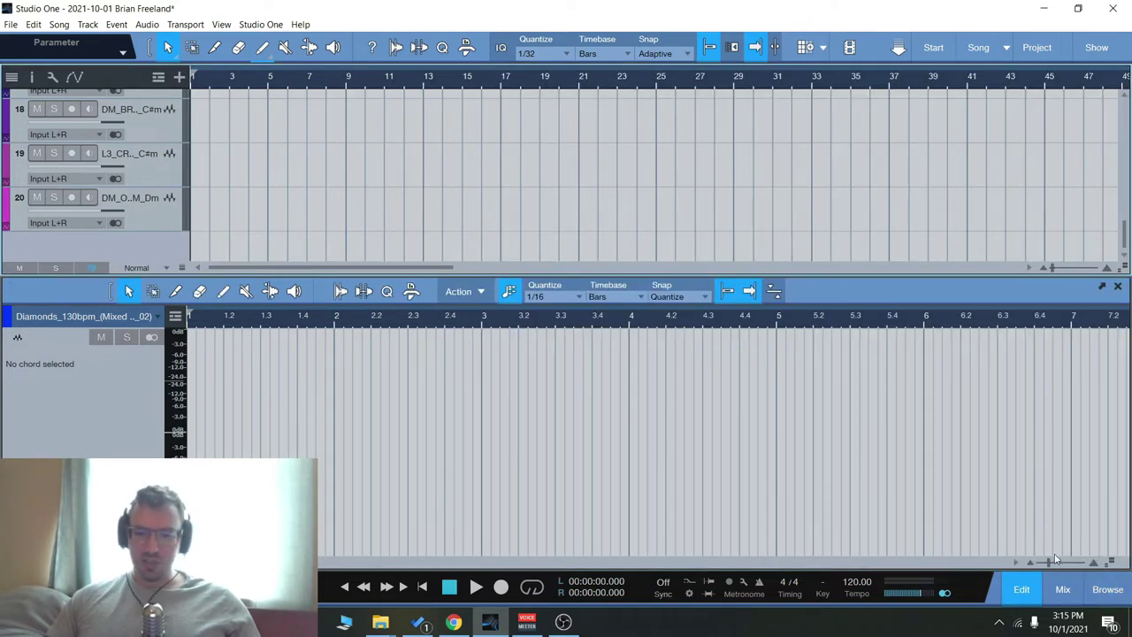
pyautogui.scroll(5, 336, 152)
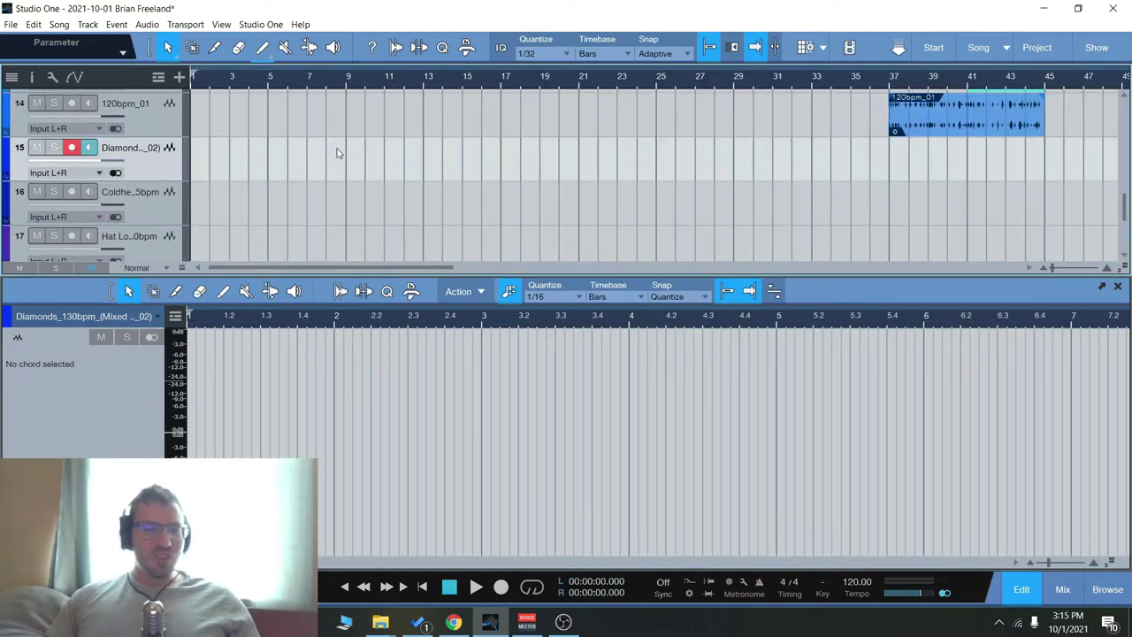
pyautogui.scroll(3, 211, 156)
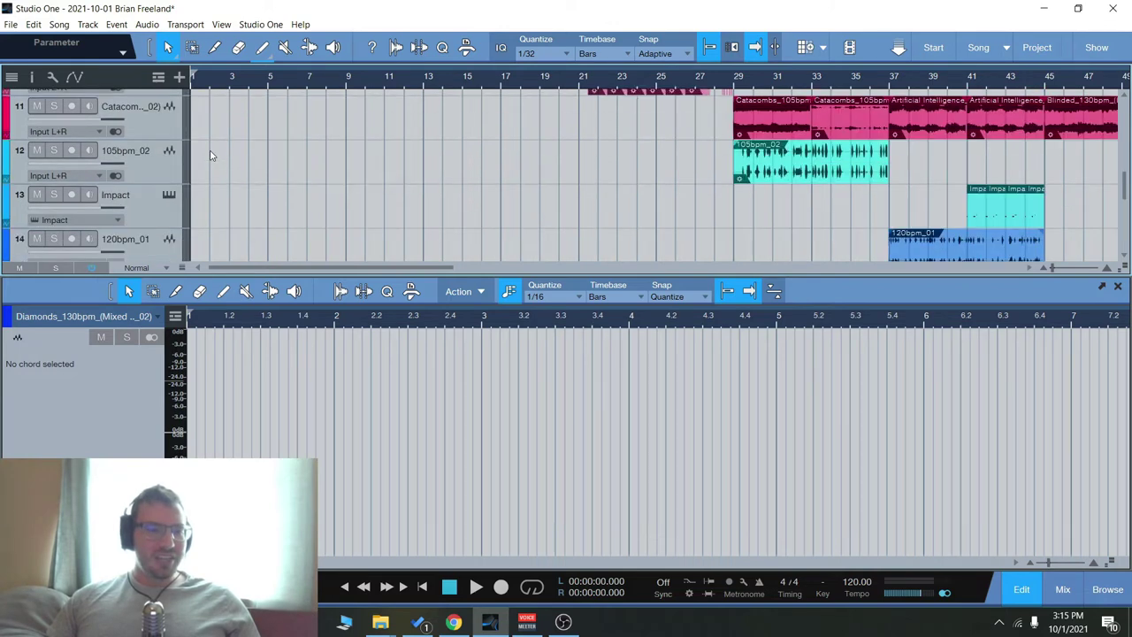
pyautogui.click(174, 224)
pyautogui.click(168, 195)
pyautogui.moveTo(616, 23); pyautogui.dragTo(813, 8)
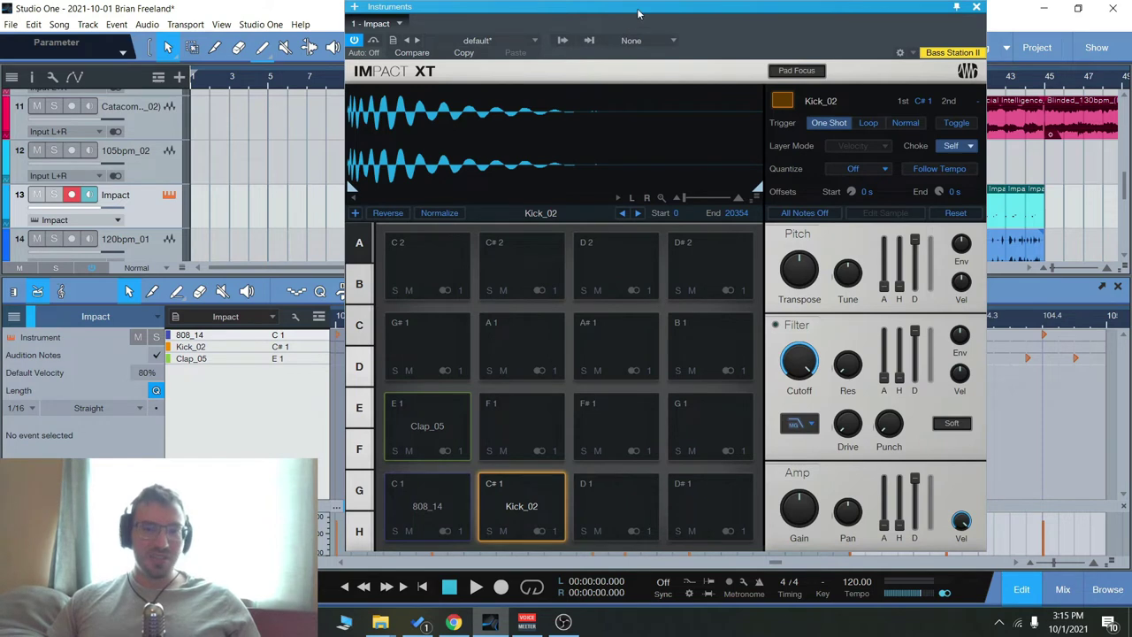
pyautogui.moveTo(639, 12); pyautogui.dragTo(665, 13)
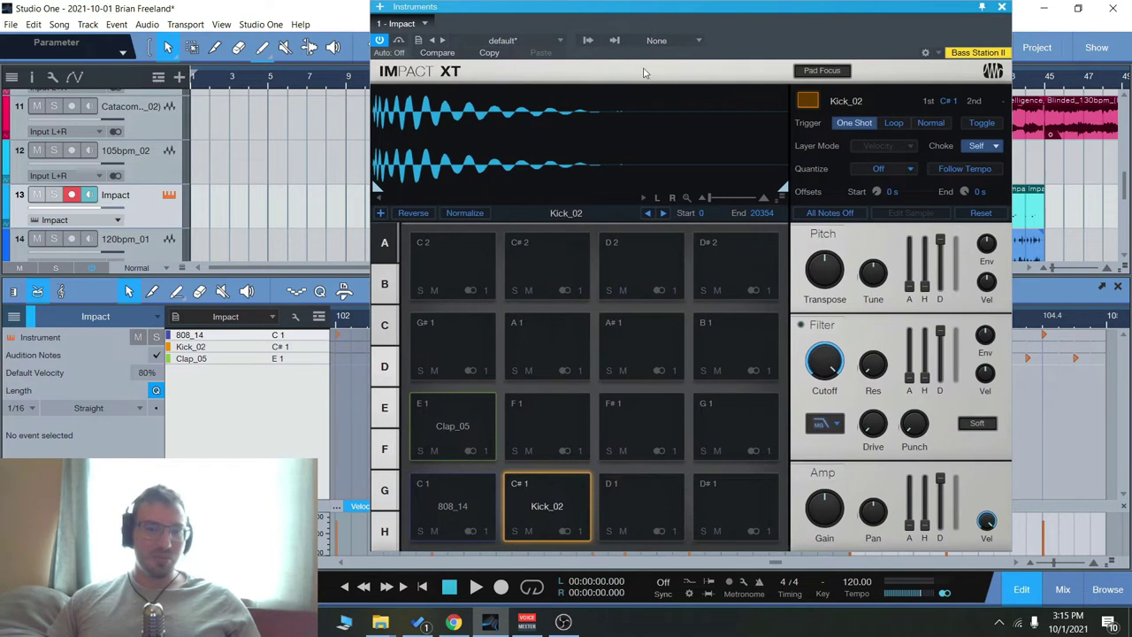
# Step: Audition the 808_14 and Clap_05 pads in Impact XT, and close the instrument window
pyautogui.click(453, 507)
pyautogui.click(465, 453)
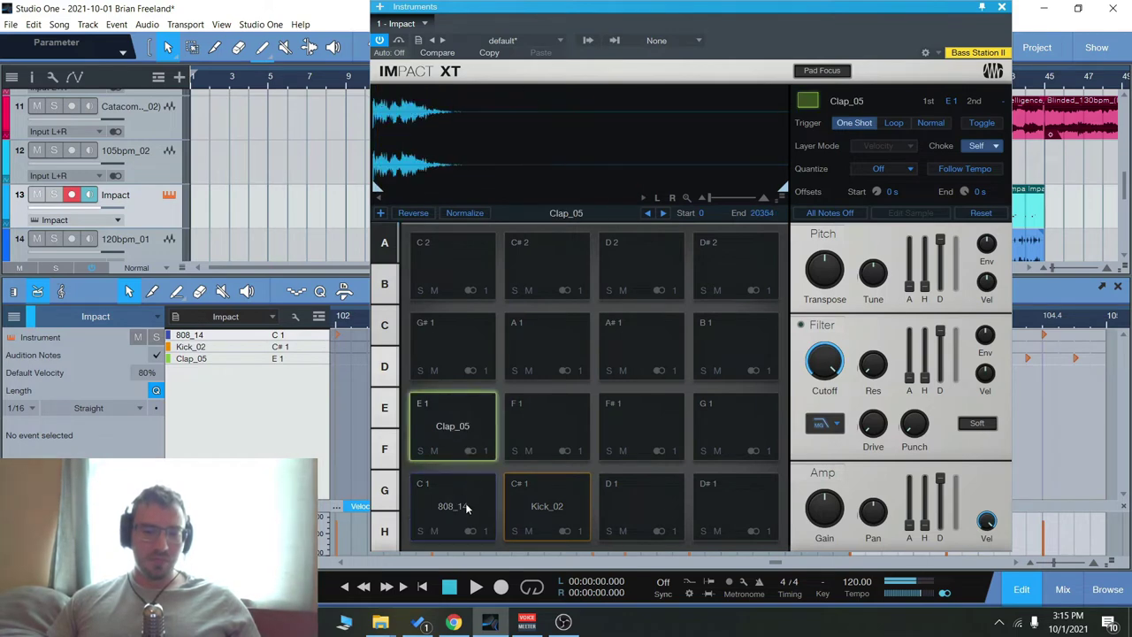
pyautogui.click(463, 512)
pyautogui.click(476, 435)
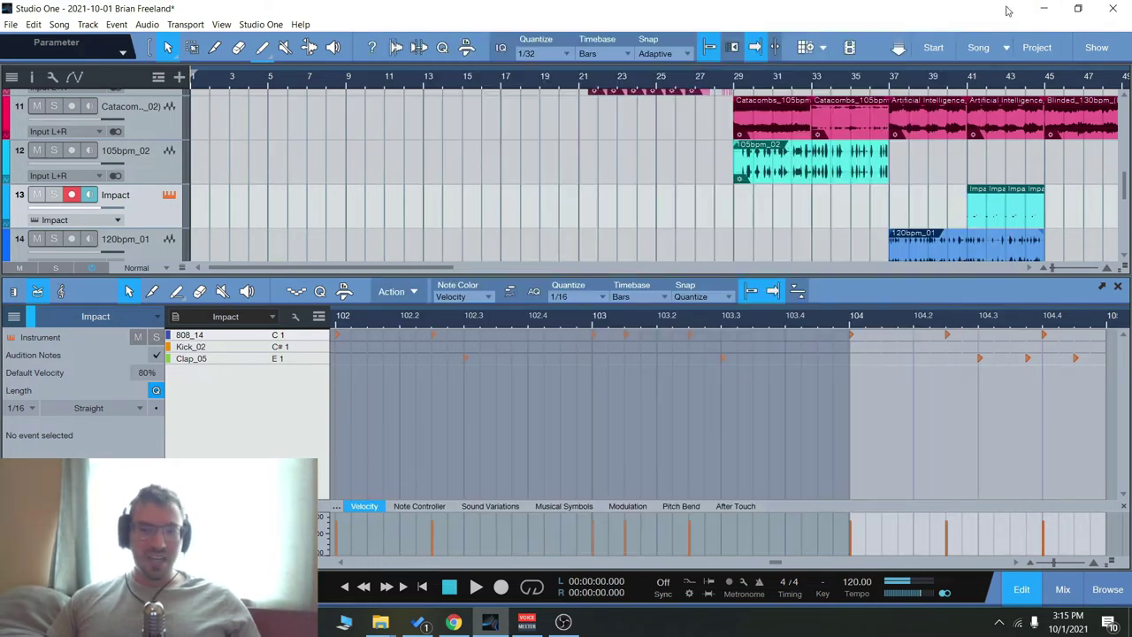
pyautogui.click(1001, 7)
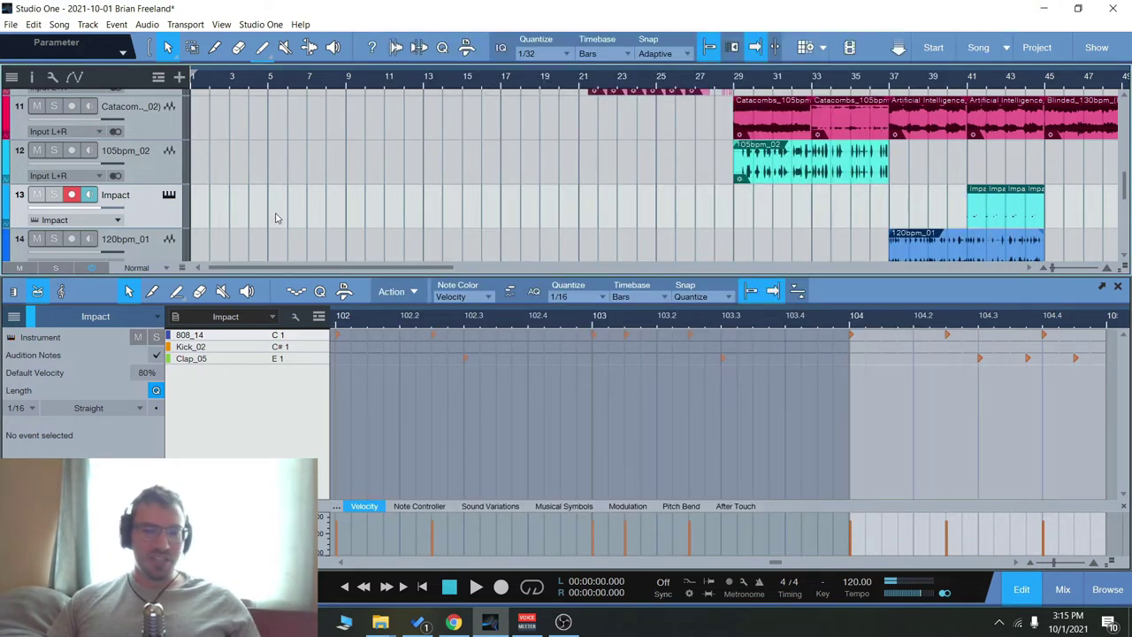
# Step: Hide the note editor to show the full arrangement, and play the song from the beginning
pyautogui.scroll(10, 364, 184)
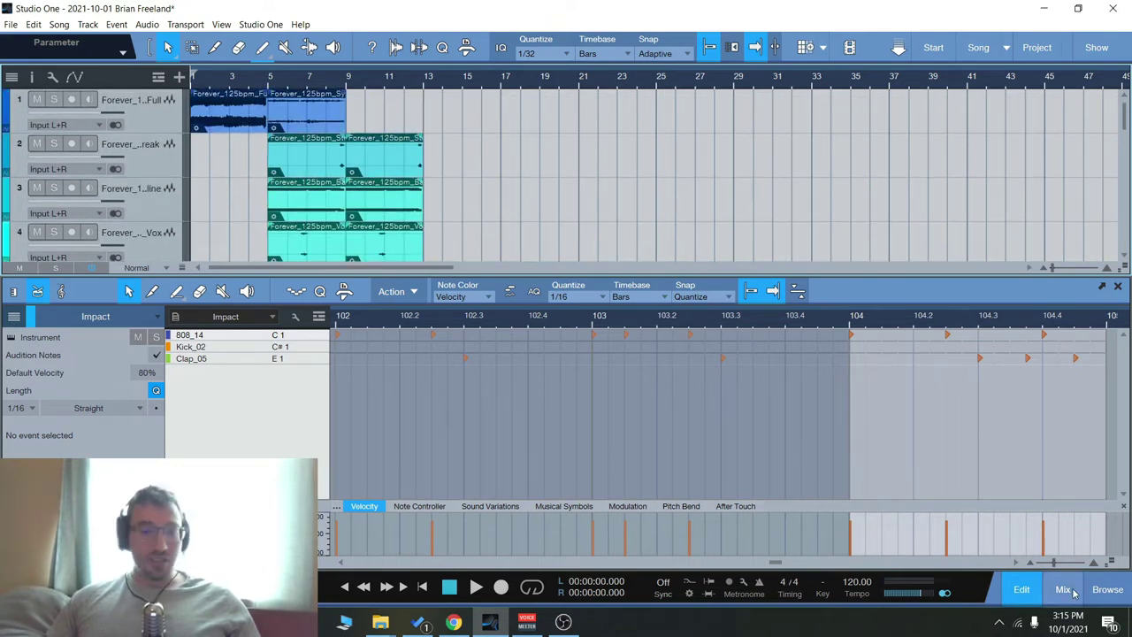
pyautogui.click(1021, 589)
pyautogui.click(476, 589)
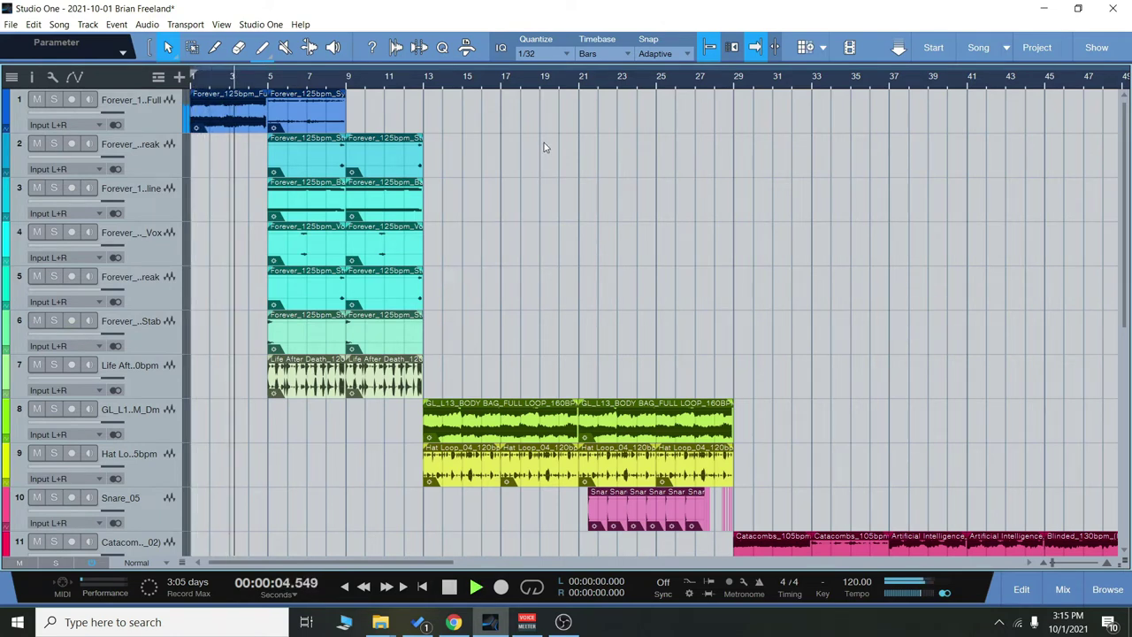
# Step: Reduce the track height to Small and zoom in on the Snare_05 events up to bar 29 during playback
pyautogui.scroll(-1, 545, 140)
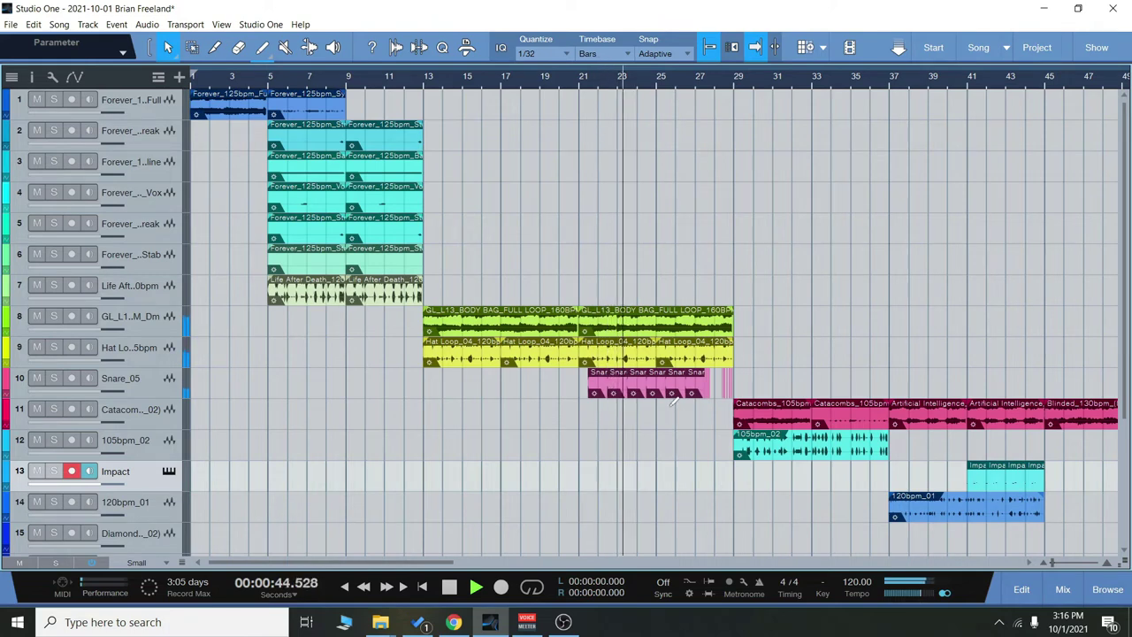
pyautogui.scroll(4, 661, 416)
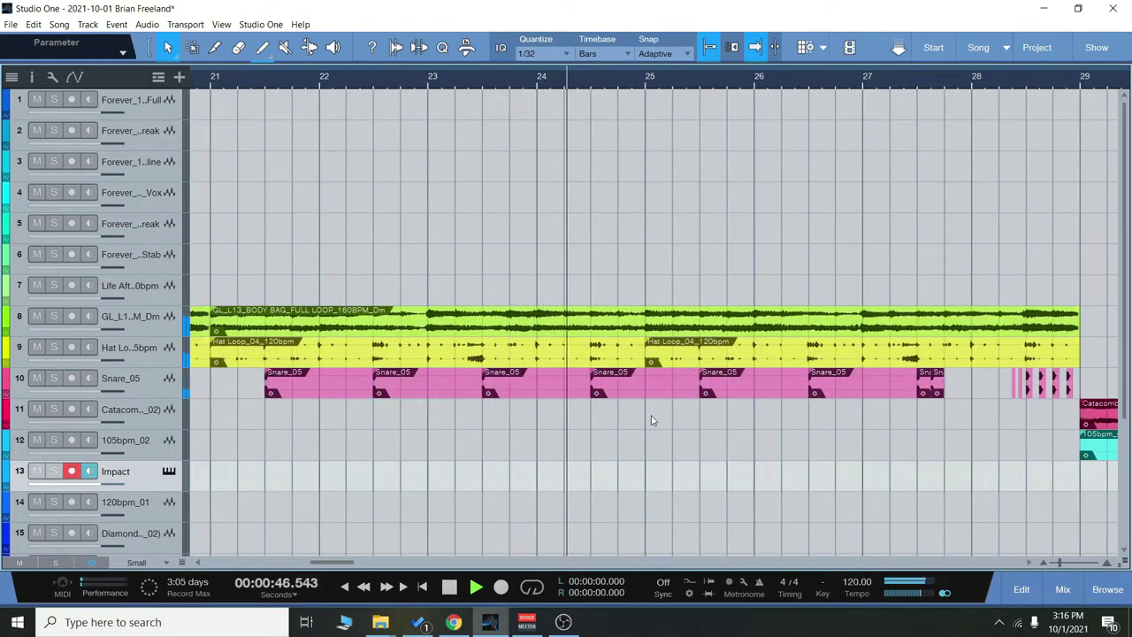
pyautogui.scroll(-1, 653, 420)
pyautogui.moveTo(351, 566); pyautogui.dragTo(362, 567)
pyautogui.scroll(-1, 741, 478)
pyautogui.scroll(2, 741, 478)
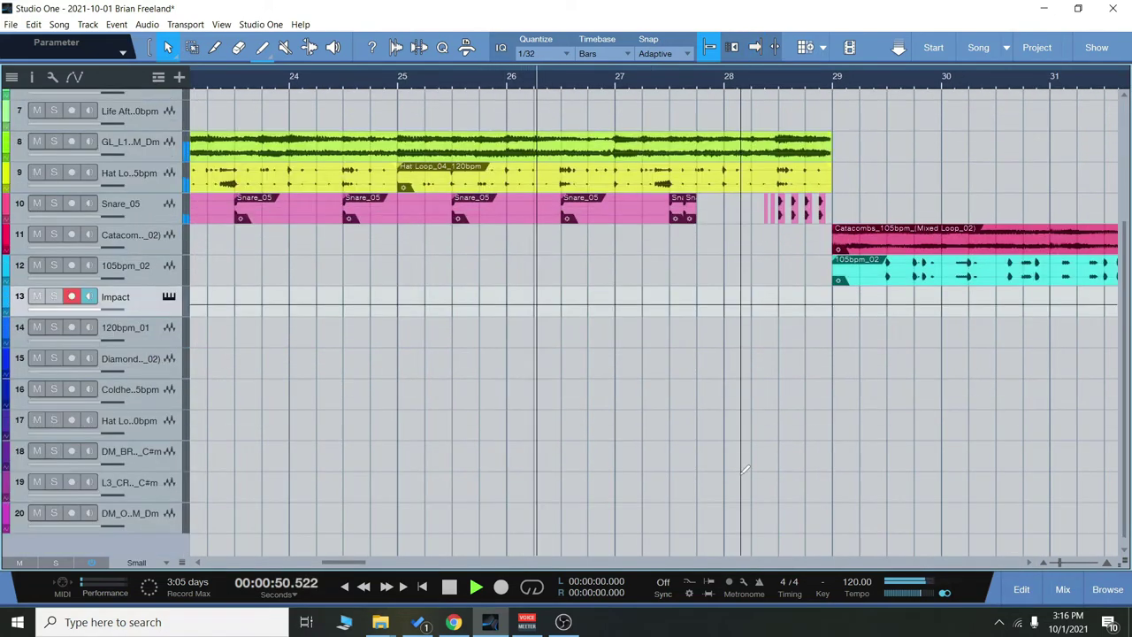
# Step: Set the track height to Normal and examine the short Snare_05 hits between bars 28 and 29 during playback
pyautogui.scroll(1, 746, 439)
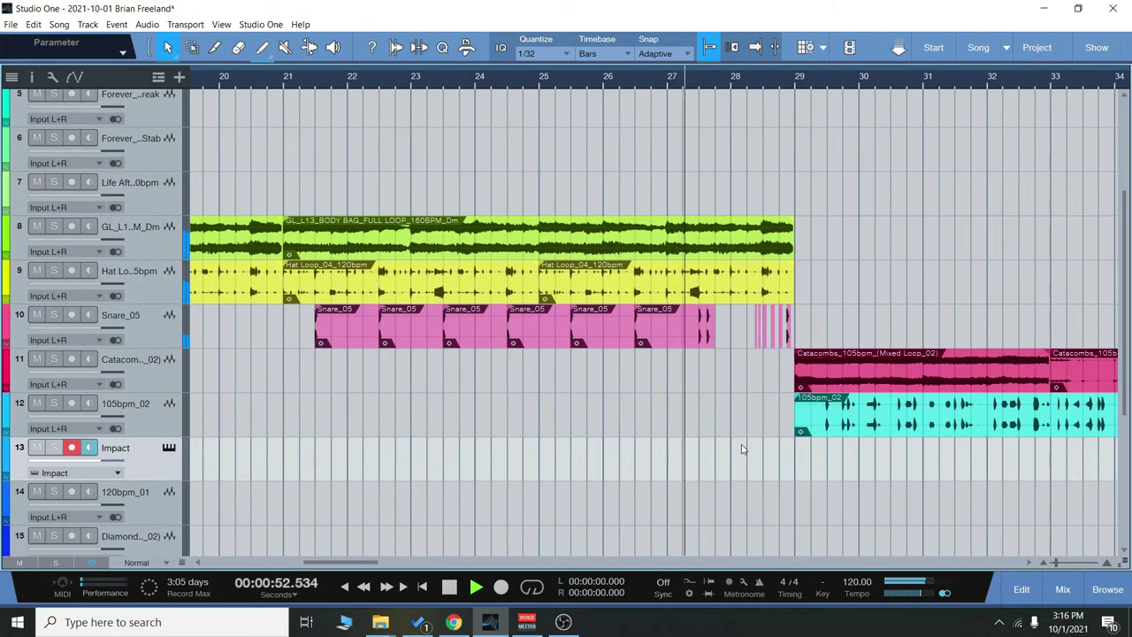
pyautogui.scroll(1, 812, 328)
pyautogui.scroll(1, 811, 329)
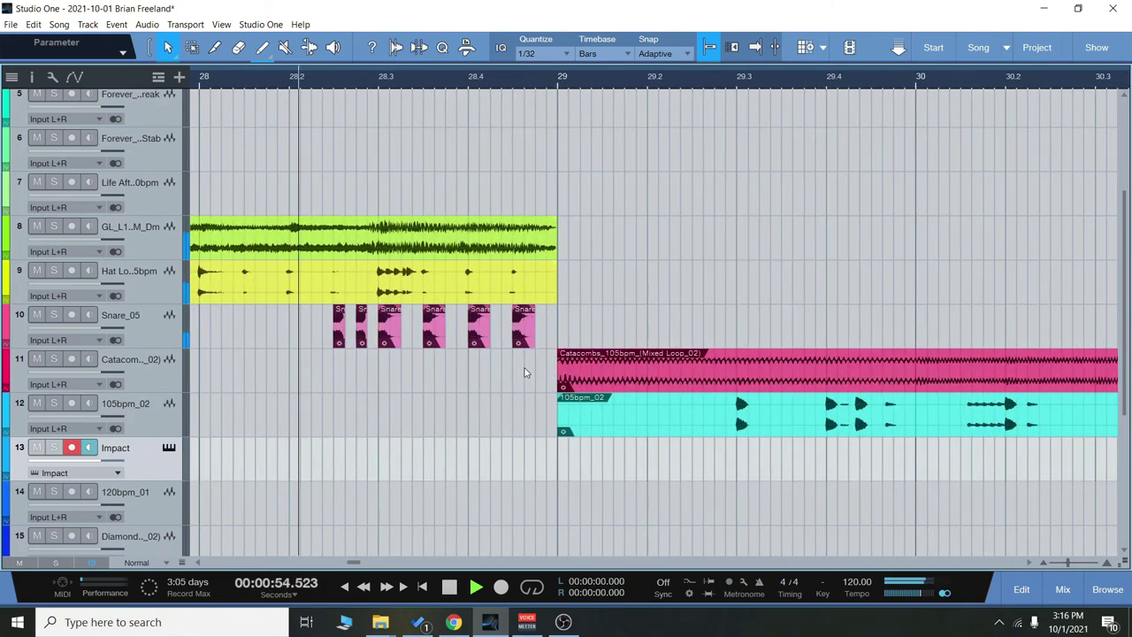
# Step: Show the Catacombs, 105bpm_02 and Artificial Intelligence loops from bar 29 to bar 49 at Normal track height during playback
pyautogui.scroll(-2, 494, 469)
pyautogui.scroll(-5, 494, 469)
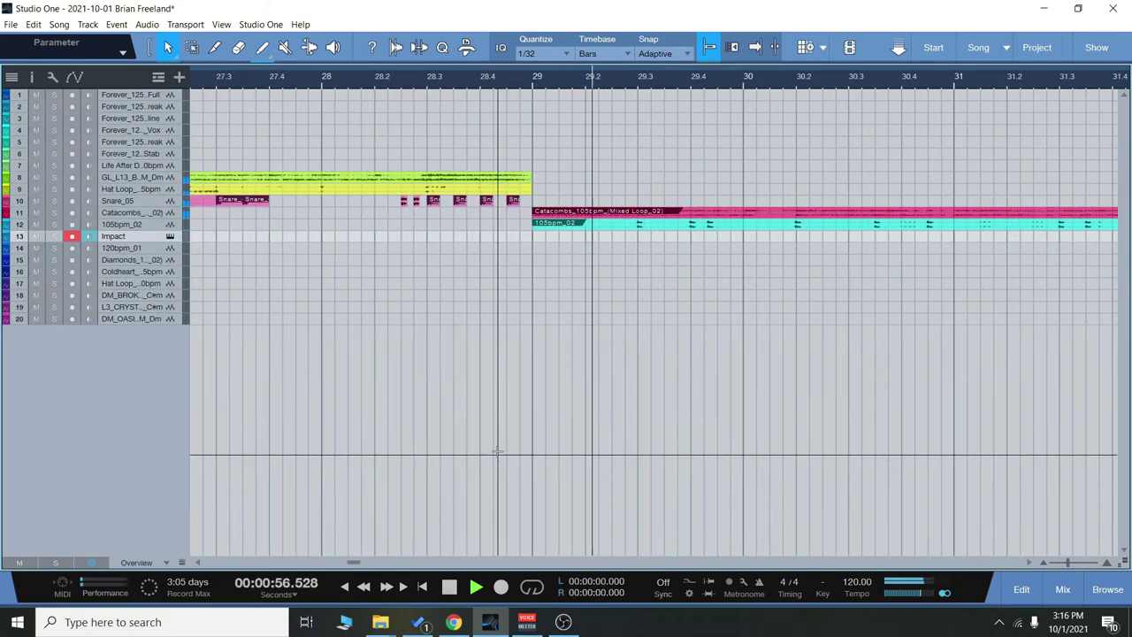
pyautogui.scroll(2, 885, 338)
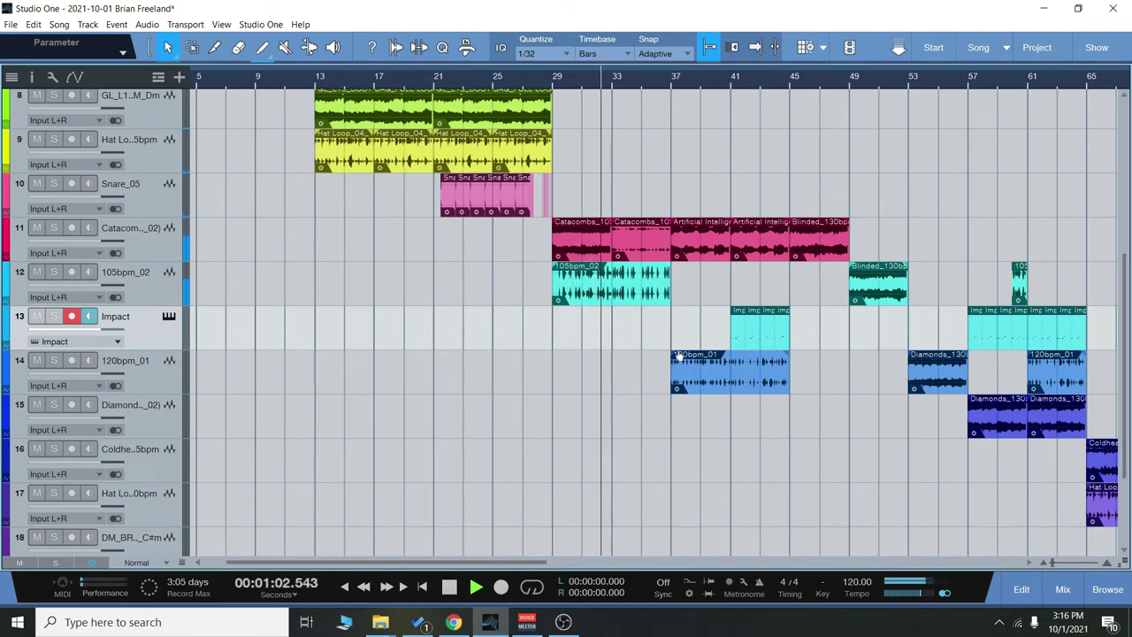
pyautogui.scroll(2, 685, 329)
pyautogui.scroll(2, 686, 330)
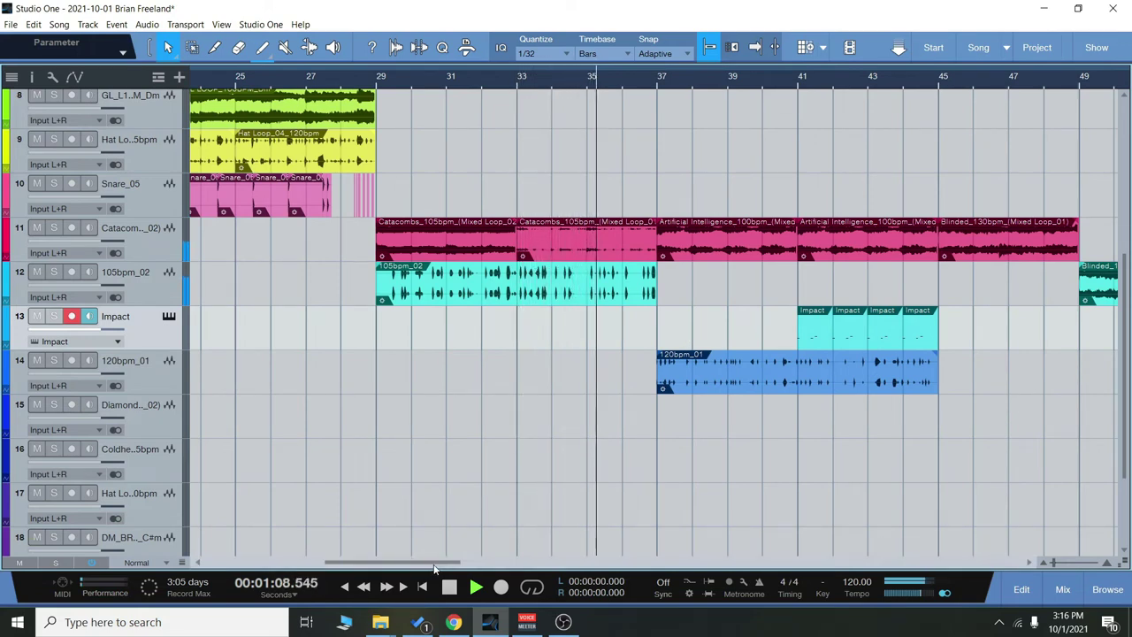
# Step: Follow the playback through the Artificial Intelligence, Blinded and first Diamonds loops, together with the Impact and 120bpm_01 parts
pyautogui.moveTo(438, 563); pyautogui.dragTo(475, 569)
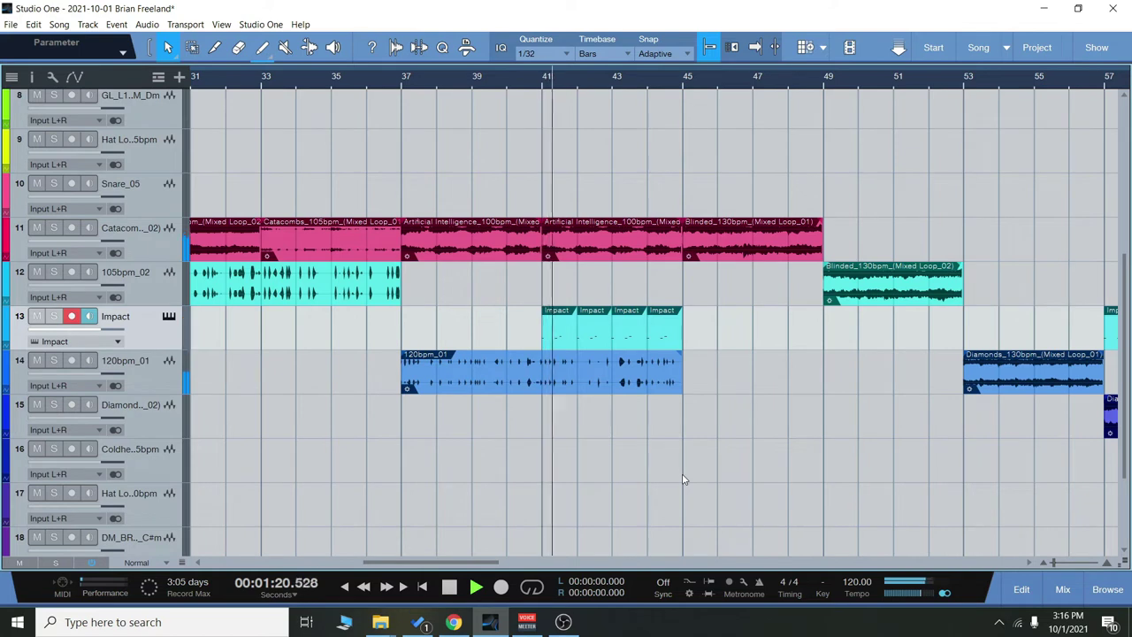
pyautogui.moveTo(493, 564); pyautogui.dragTo(509, 564)
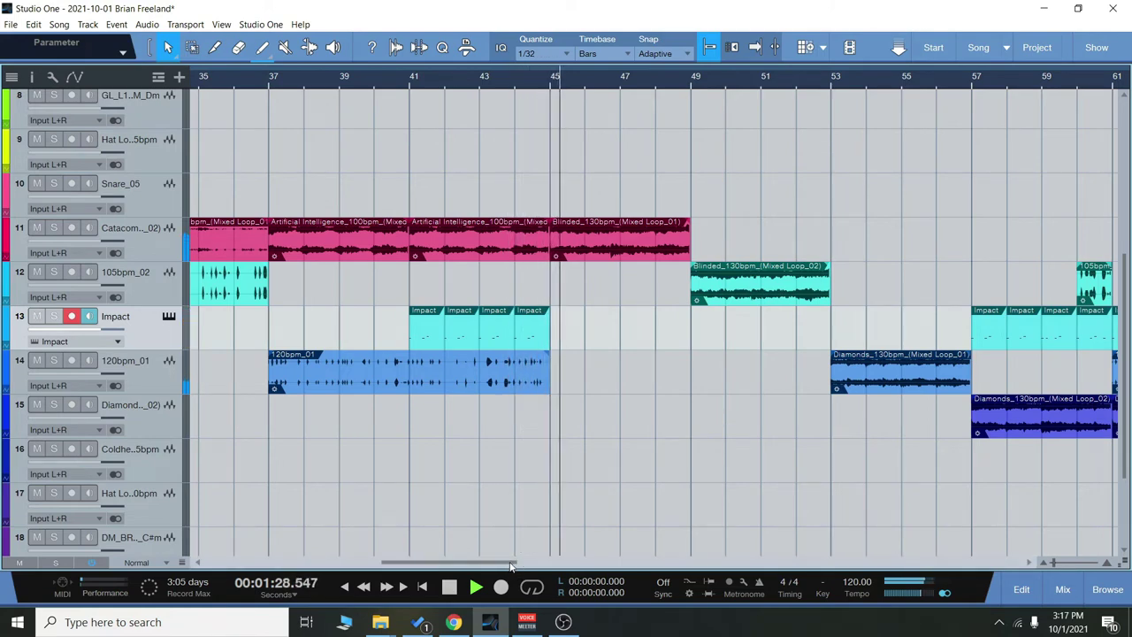
pyautogui.moveTo(510, 566); pyautogui.dragTo(541, 566)
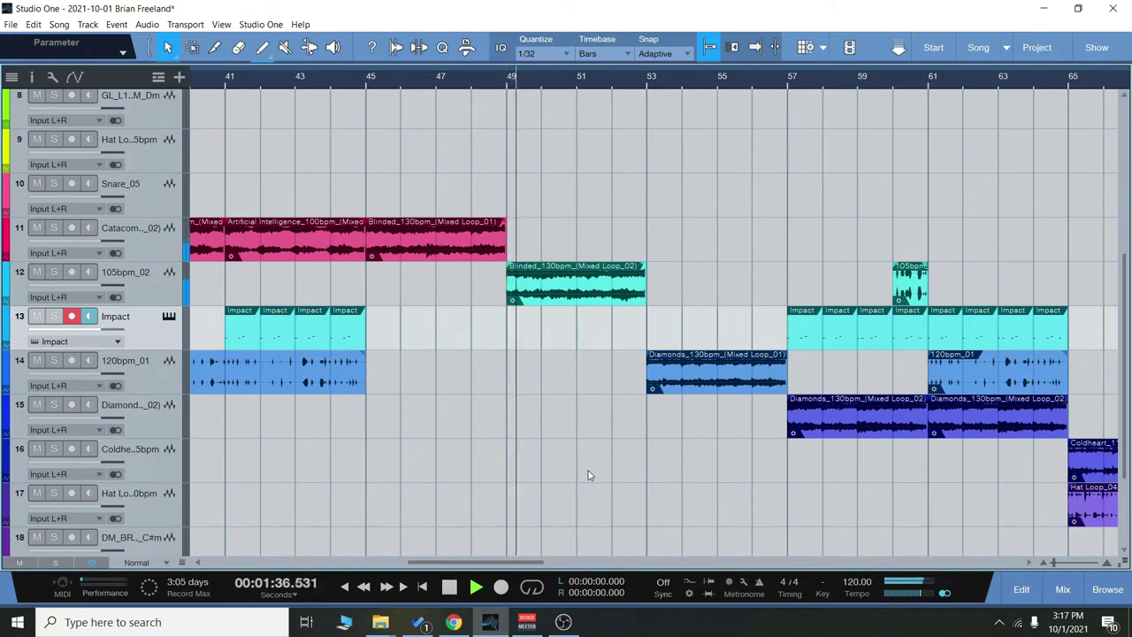
pyautogui.moveTo(539, 566); pyautogui.dragTo(564, 567)
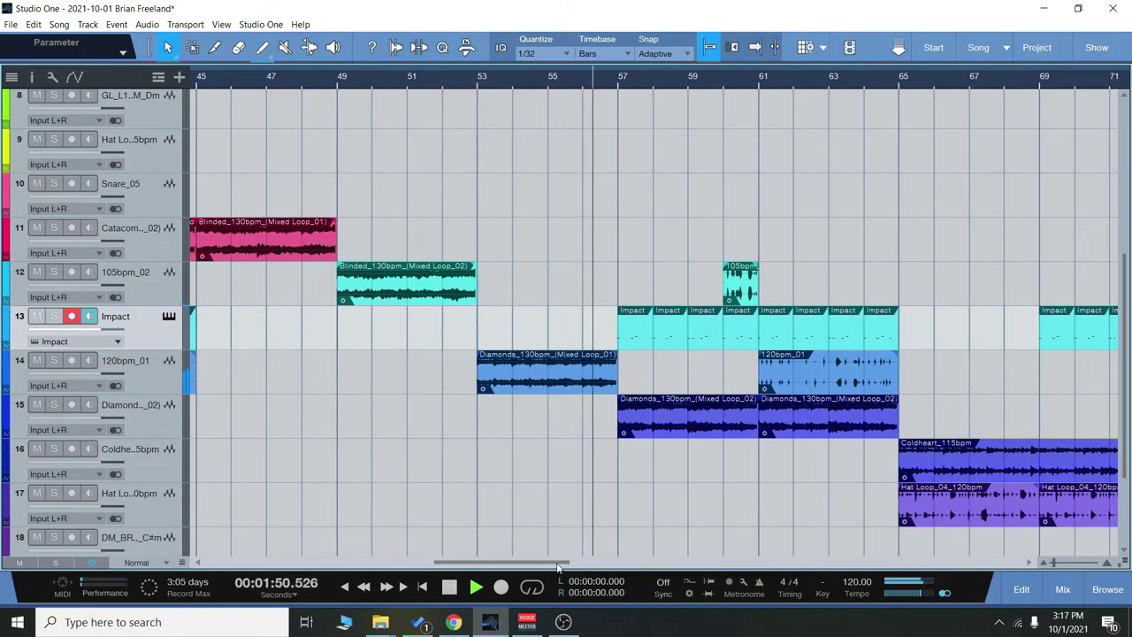
# Step: Follow the playback through the second Diamonds loop section and the Coldheart and Hat Loop_04 section up to bar 73
pyautogui.moveTo(558, 568); pyautogui.dragTo(598, 540)
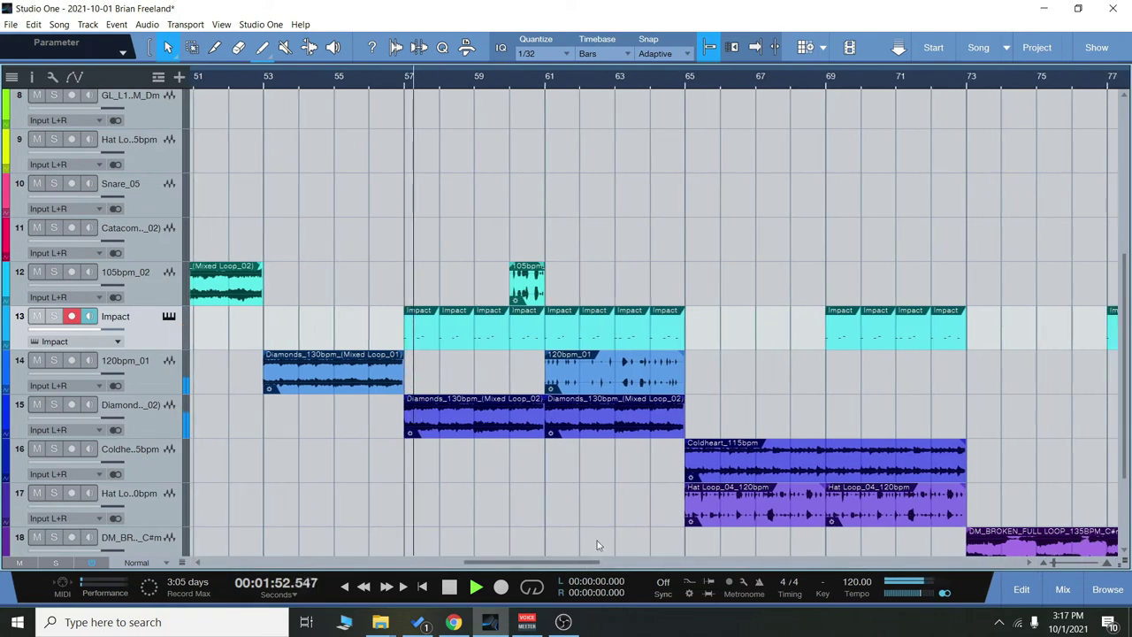
pyautogui.scroll(-1, 610, 513)
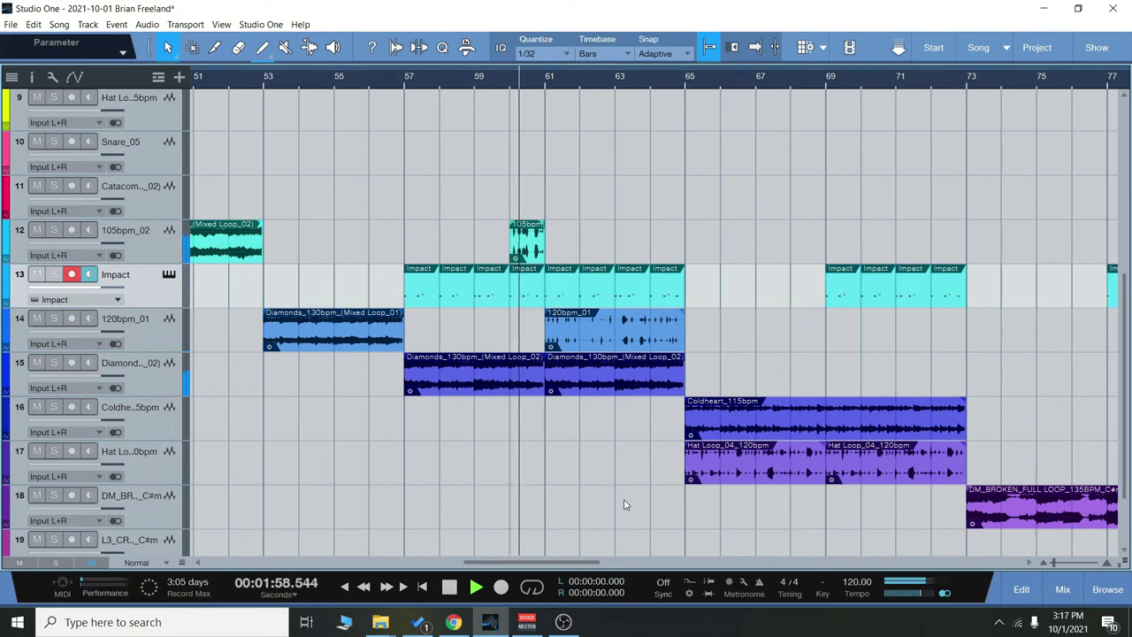
pyautogui.moveTo(578, 563); pyautogui.dragTo(604, 565)
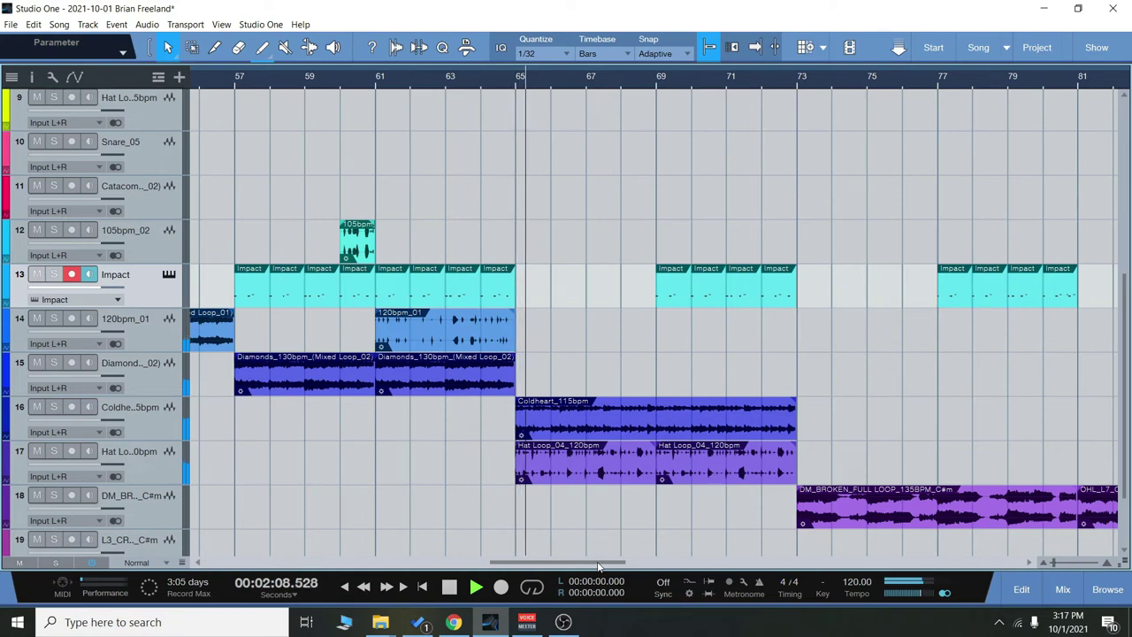
pyautogui.moveTo(598, 564); pyautogui.dragTo(630, 564)
pyautogui.scroll(-1, 664, 416)
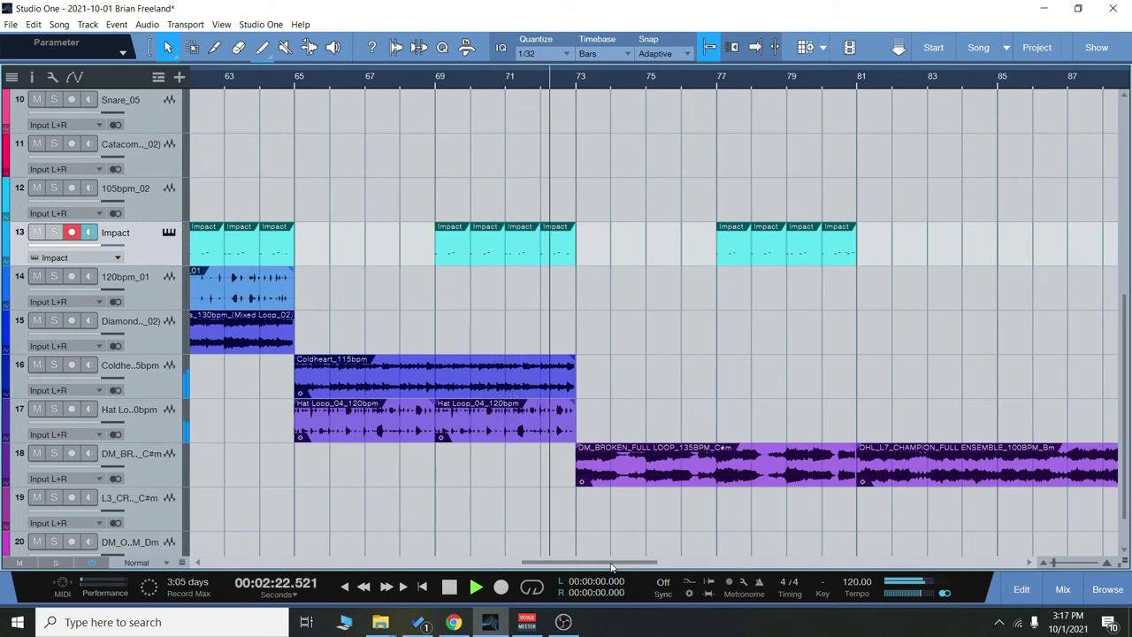
# Step: Follow the playback through the DM_BROKEN, CHAMPION and L3_CRYSTAL loops, bringing the closing DM_OASIS section up to bar 105 into view
pyautogui.moveTo(614, 567); pyautogui.dragTo(665, 568)
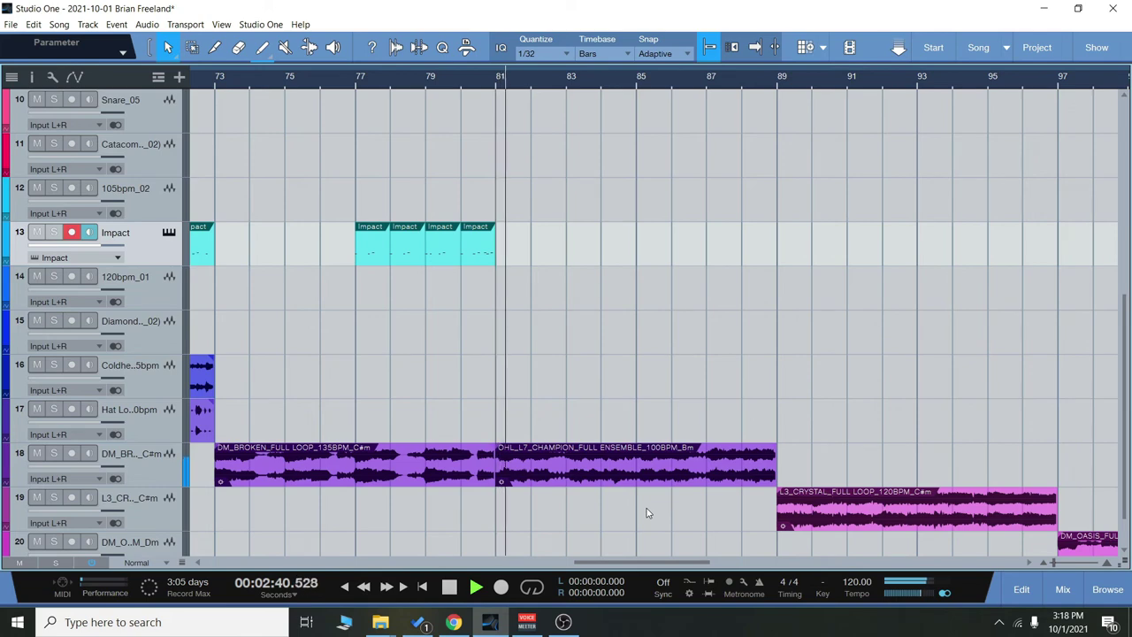
pyautogui.scroll(-1, 646, 514)
pyautogui.moveTo(629, 564); pyautogui.dragTo(667, 565)
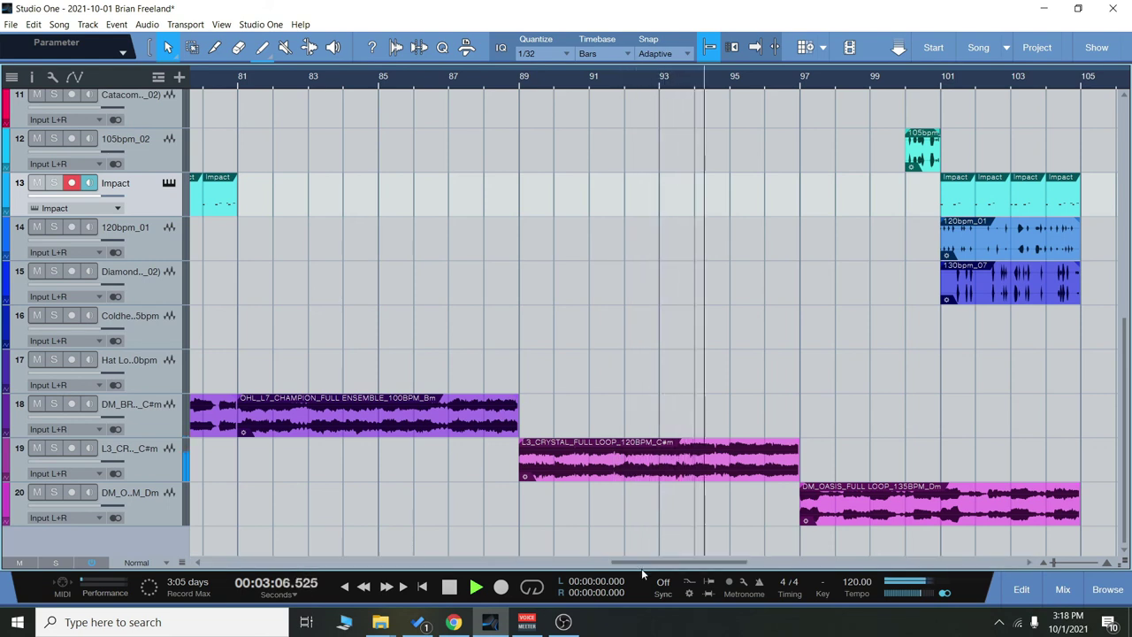
pyautogui.moveTo(659, 564); pyautogui.dragTo(710, 568)
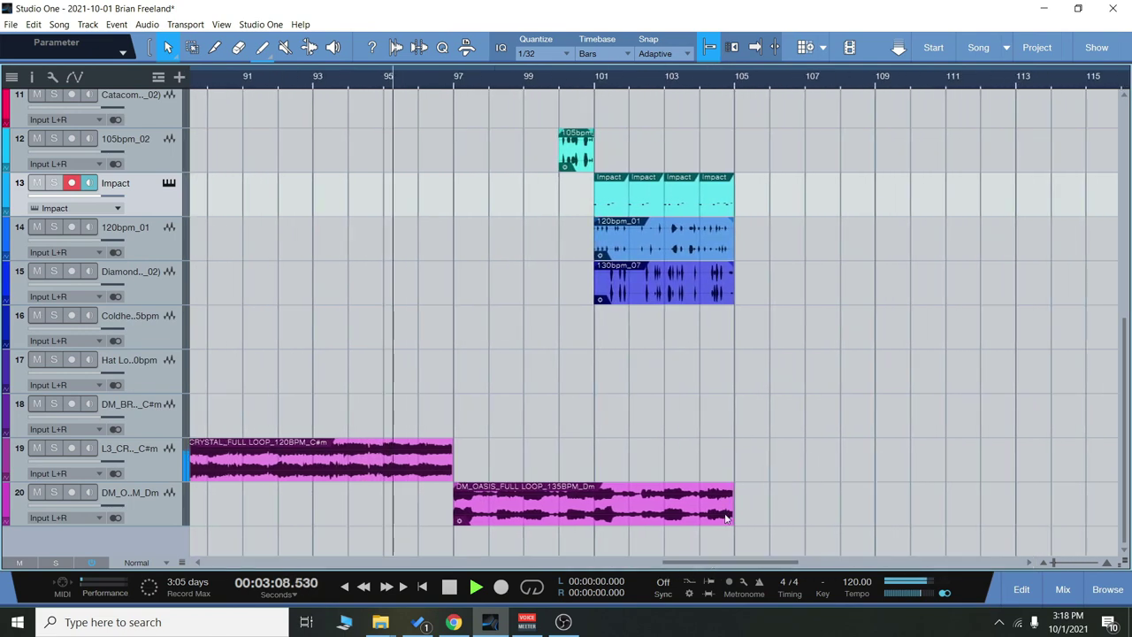